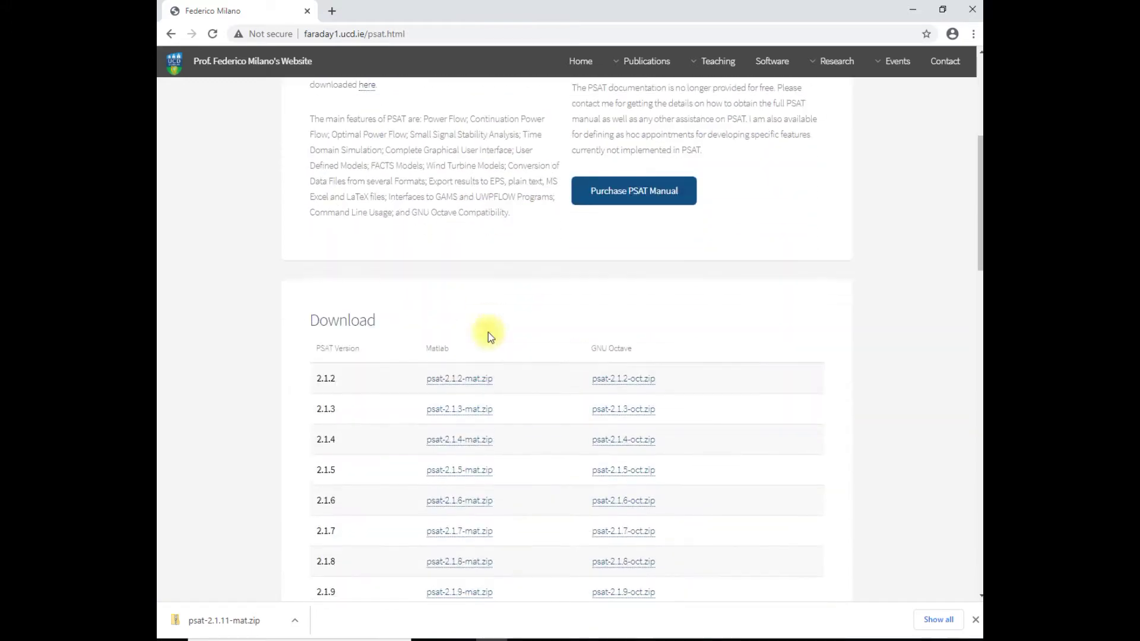
Download the Matlab package of PSAT version 2.1.11, psat-2.1.11-mat.zip.
{"action": "scroll", "coordinate": [458, 393], "scroll_direction": "up", "scroll_amount": 4}
{"action": "scroll", "coordinate": [486, 416], "scroll_direction": "down", "scroll_amount": 1}
{"action": "scroll", "coordinate": [486, 419], "scroll_direction": "down", "scroll_amount": 2}
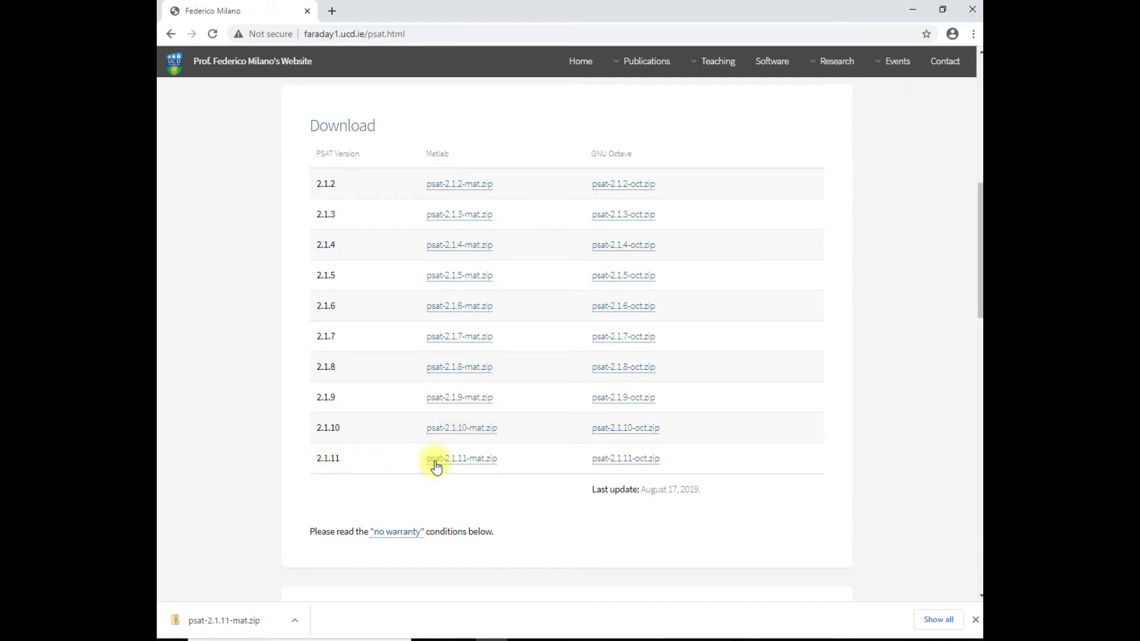
{"action": "left_click", "coordinate": [462, 467]}
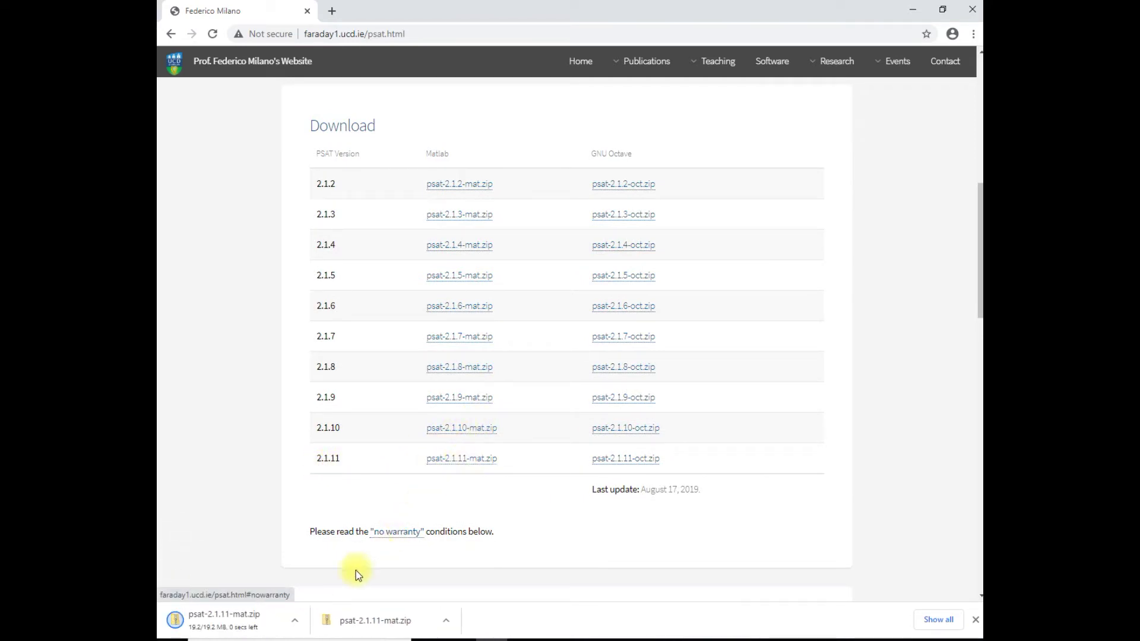
Show the newly downloaded psat-2.1.11-mat.zip in its Downloads folder.
{"action": "left_click", "coordinate": [293, 622]}
{"action": "left_click", "coordinate": [316, 578]}
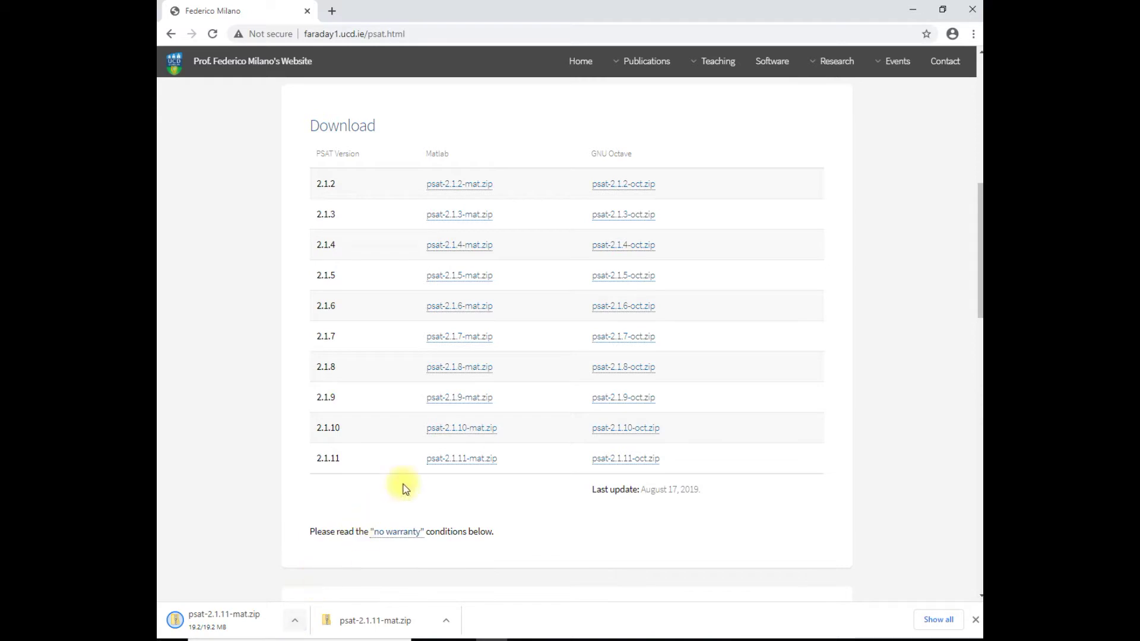
{"action": "left_click", "coordinate": [293, 619]}
{"action": "left_click", "coordinate": [318, 579]}
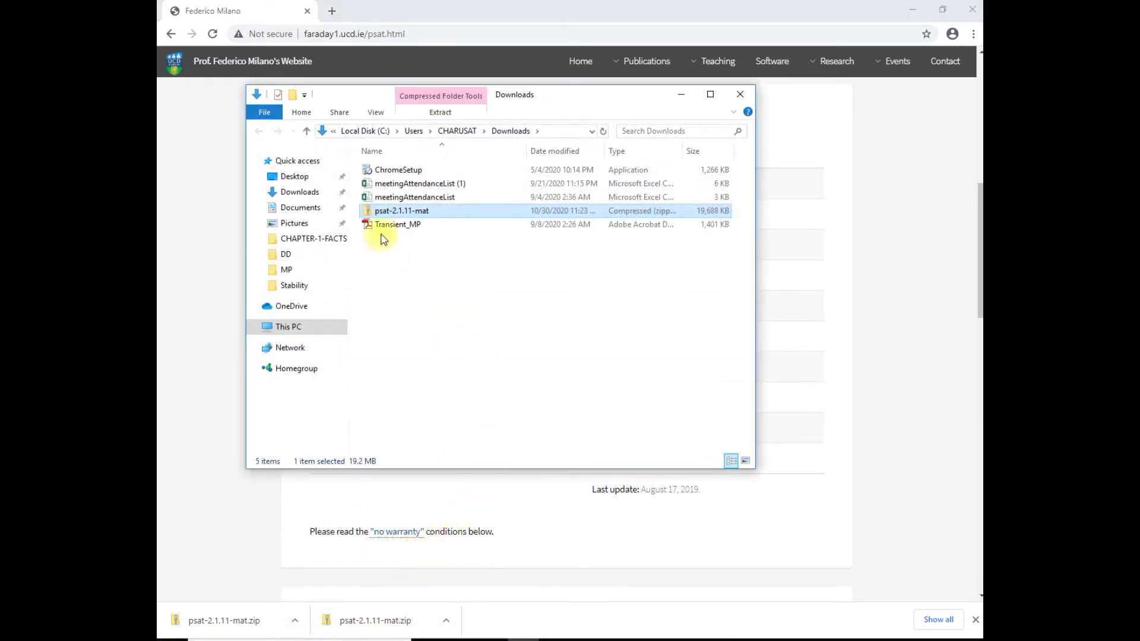
Move the psat-2.1.11-mat archive from Downloads to the Desktop folder.
{"action": "right_click", "coordinate": [388, 212]}
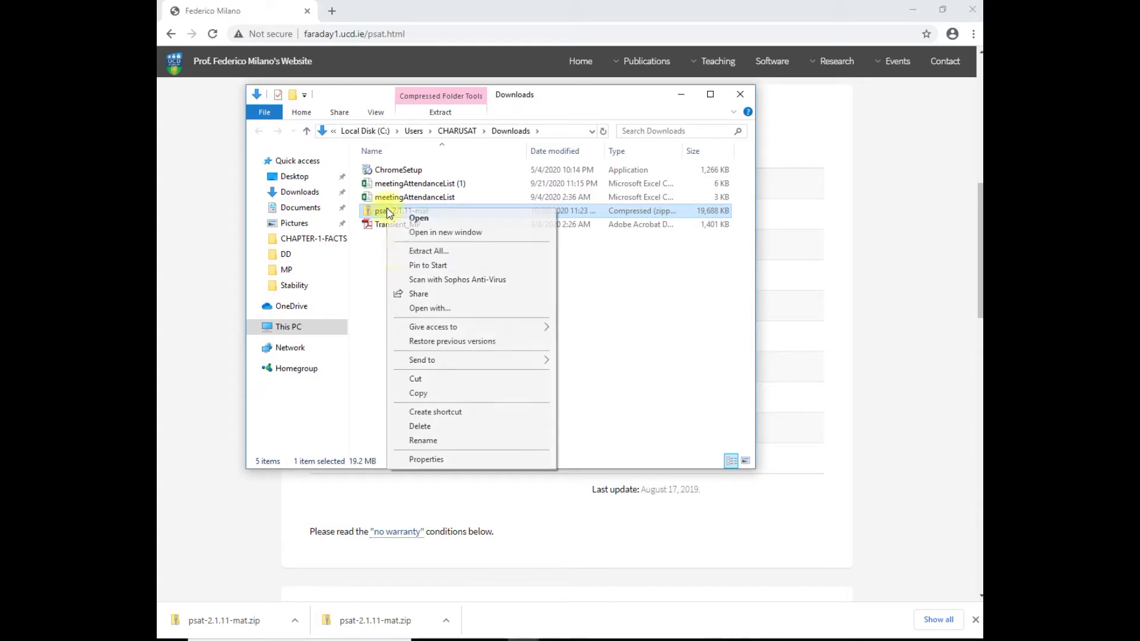
{"action": "left_click", "coordinate": [419, 380]}
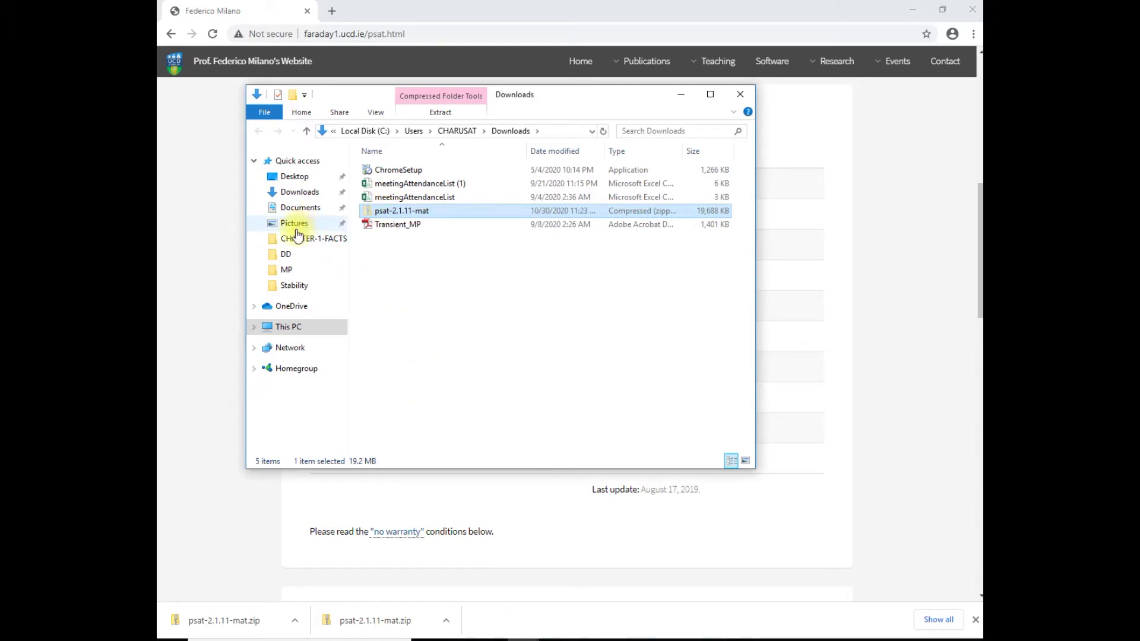
{"action": "left_click", "coordinate": [296, 177]}
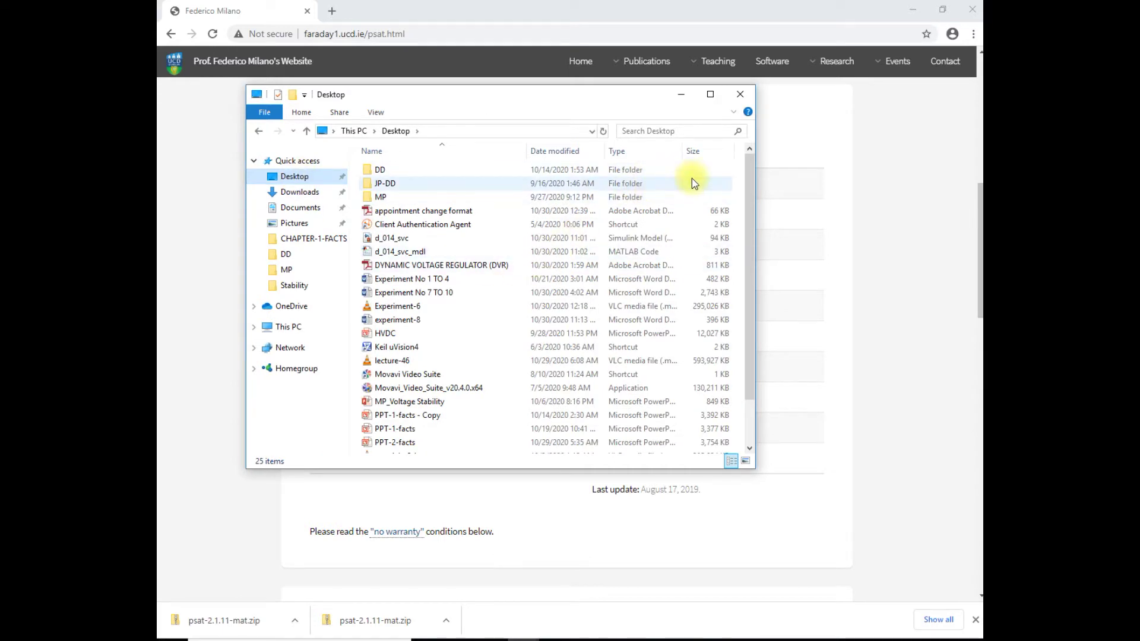
{"action": "key", "text": "ctrl+v"}
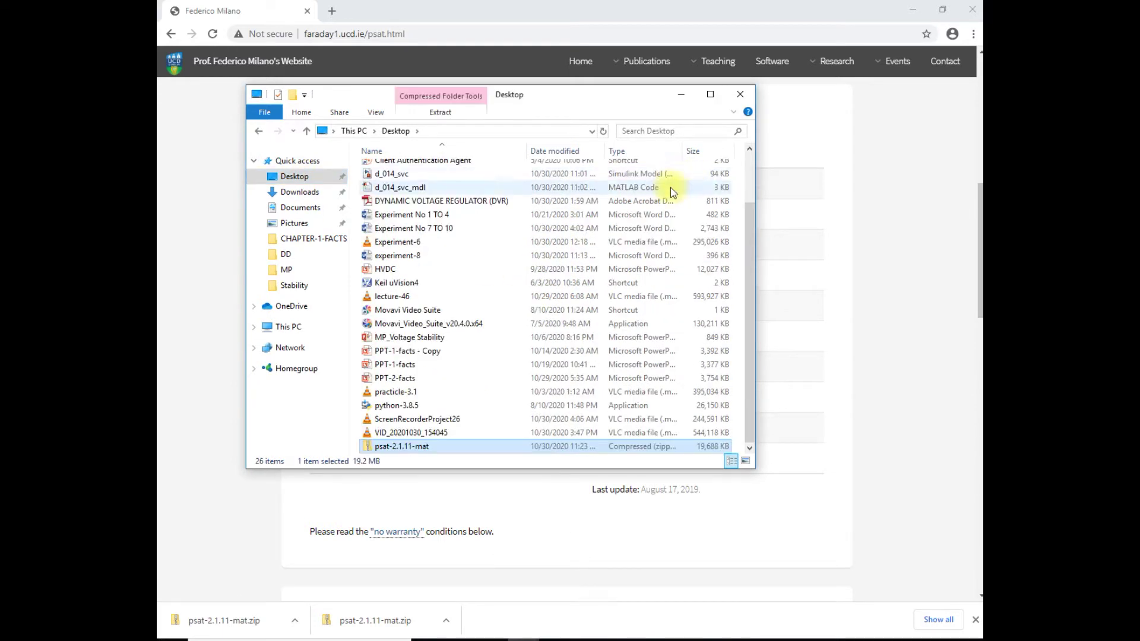
Extract the psat-2.1.11-mat archive into a psat-2.1.11-mat folder on the Desktop.
{"action": "right_click", "coordinate": [411, 447]}
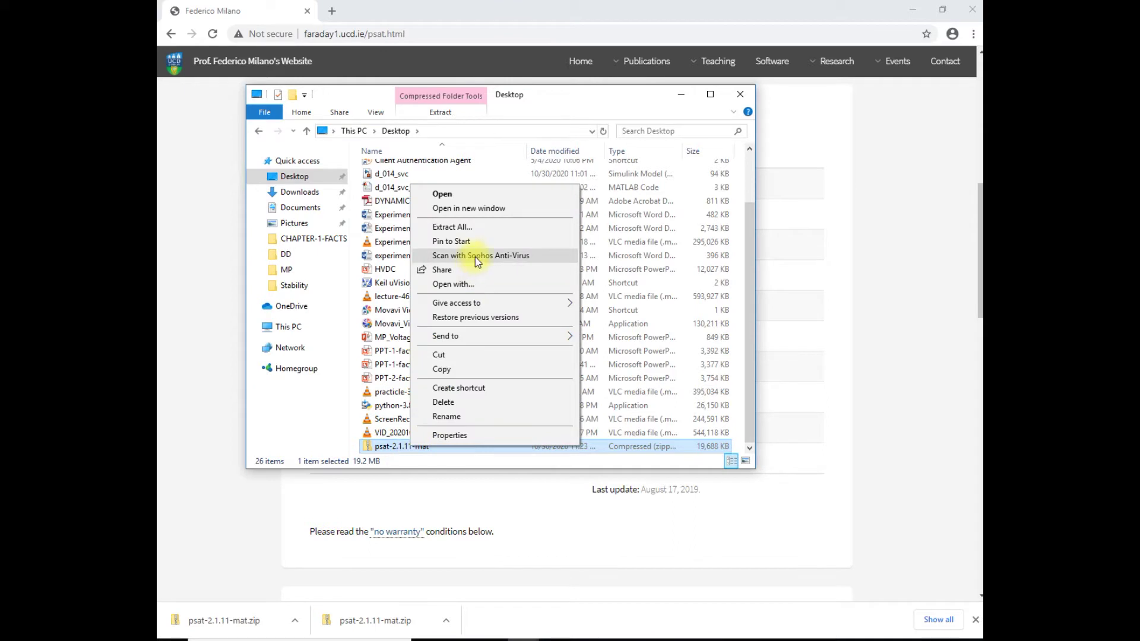
{"action": "left_click", "coordinate": [454, 228]}
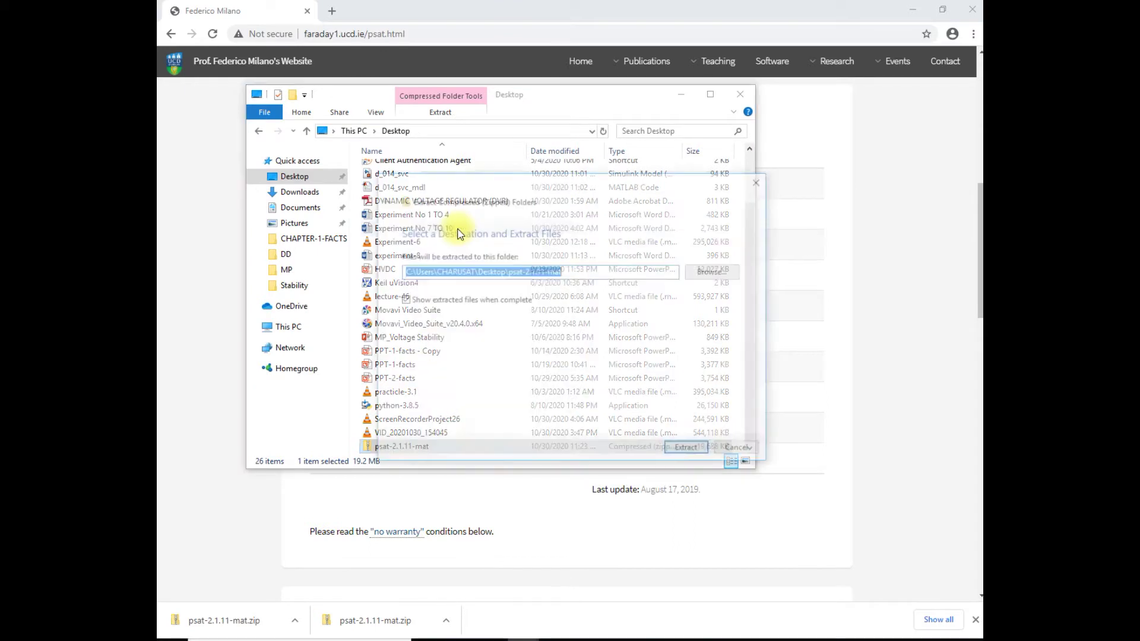
{"action": "left_click", "coordinate": [701, 451]}
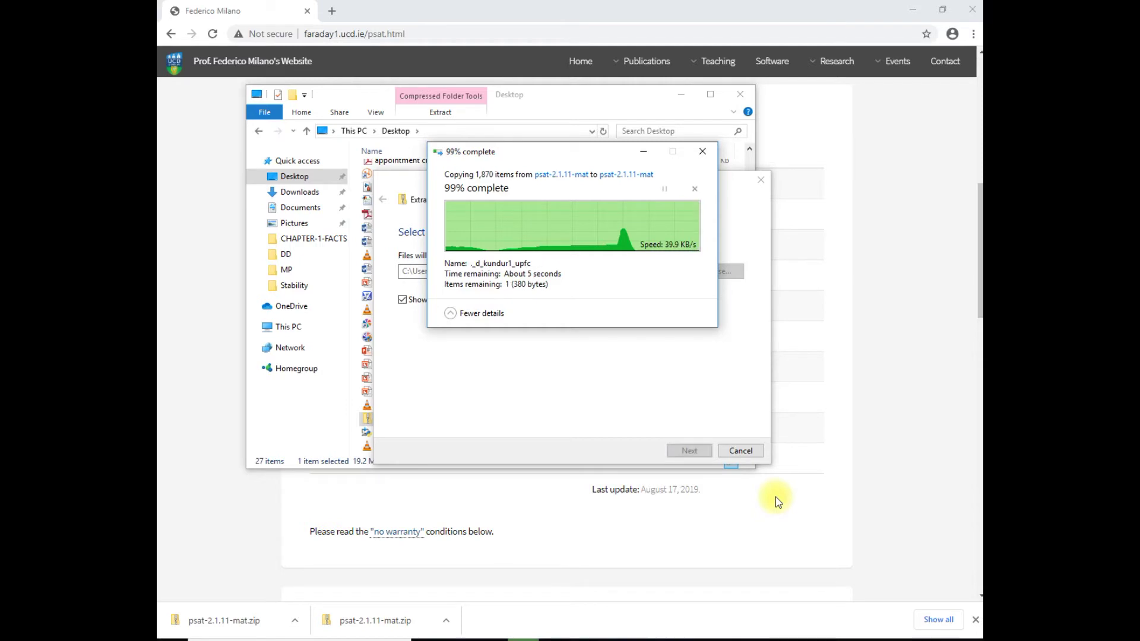
Copy the psat folder from the extracted psat-2.1.11-mat folder.
{"action": "left_click", "coordinate": [401, 202]}
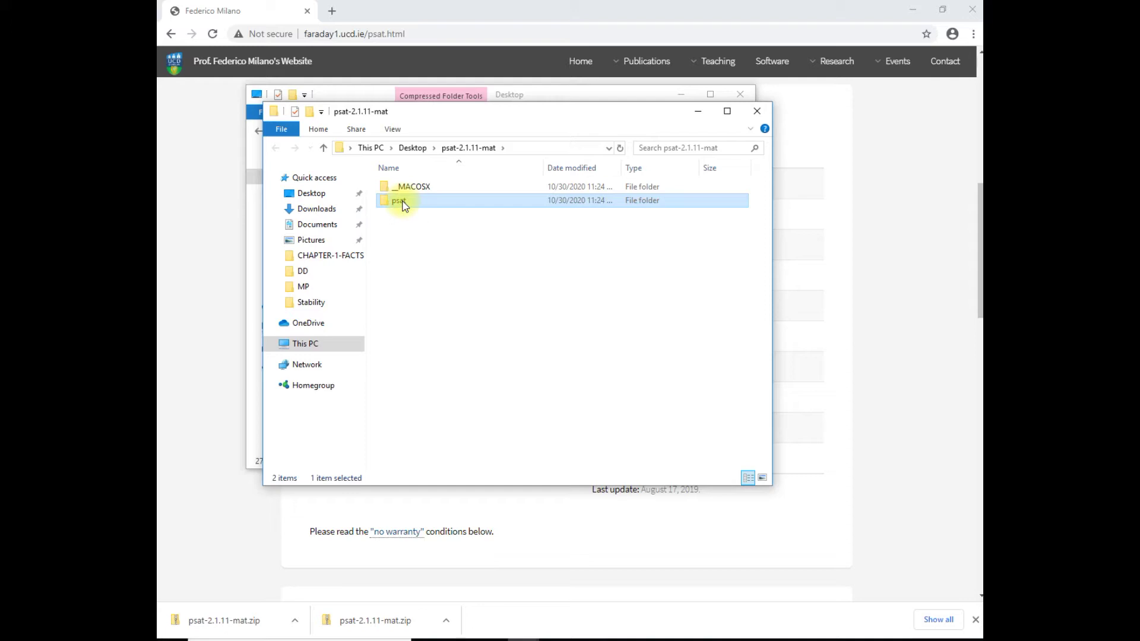
{"action": "right_click", "coordinate": [402, 204]}
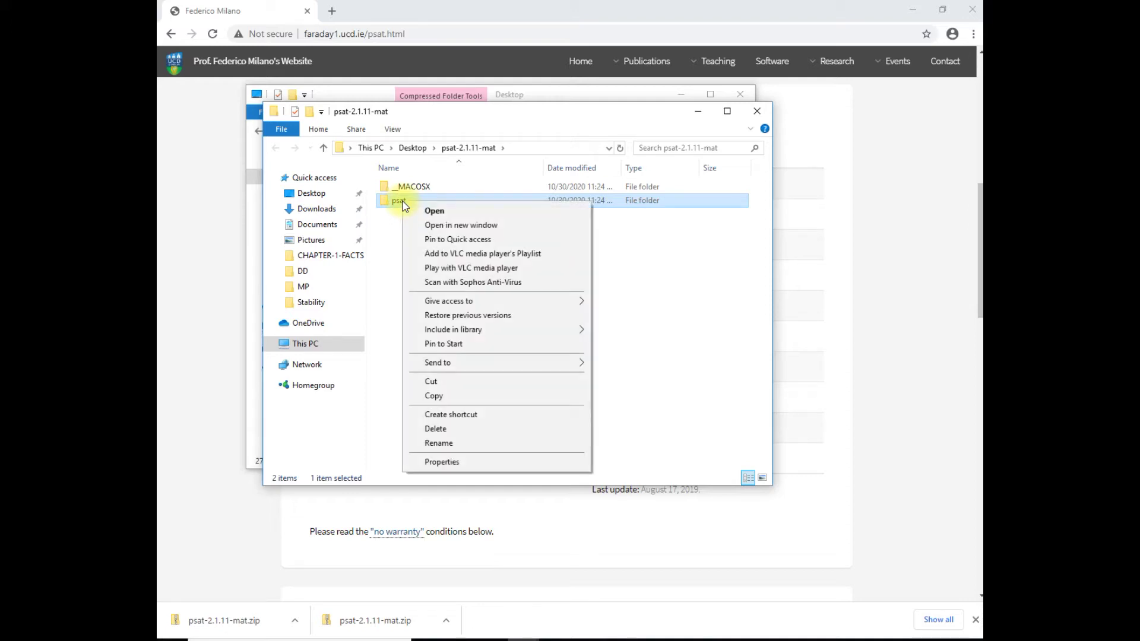
{"action": "left_click", "coordinate": [449, 402]}
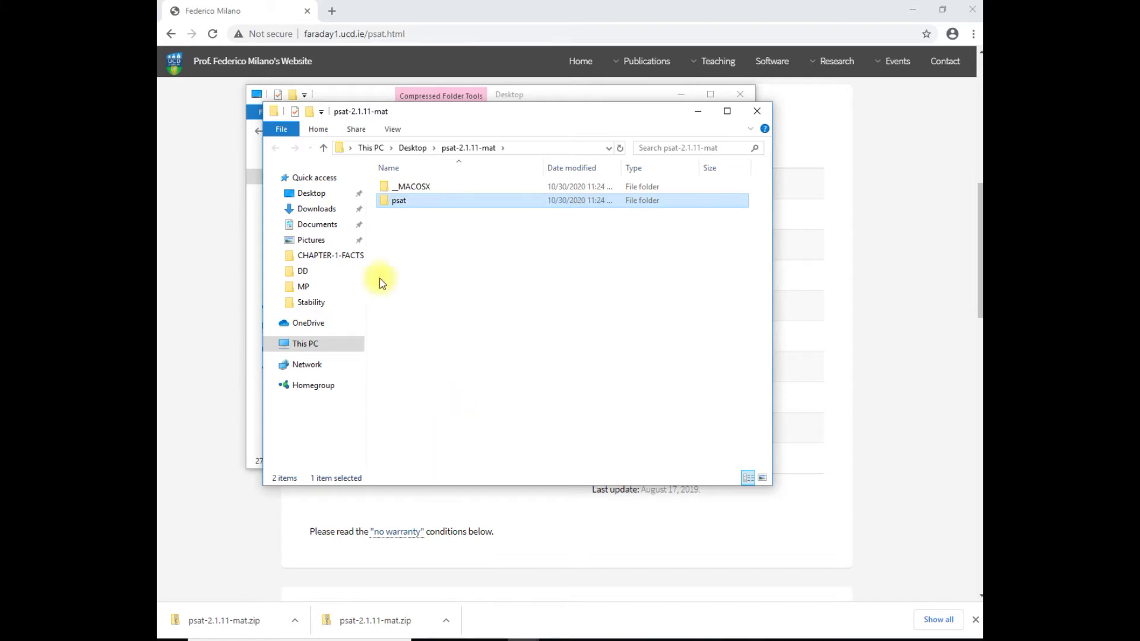
Paste the copied psat folder into C:\Program Files\MATLAB\R2016b\toolbox.
{"action": "left_click", "coordinate": [319, 349]}
{"action": "double_click", "coordinate": [477, 369]}
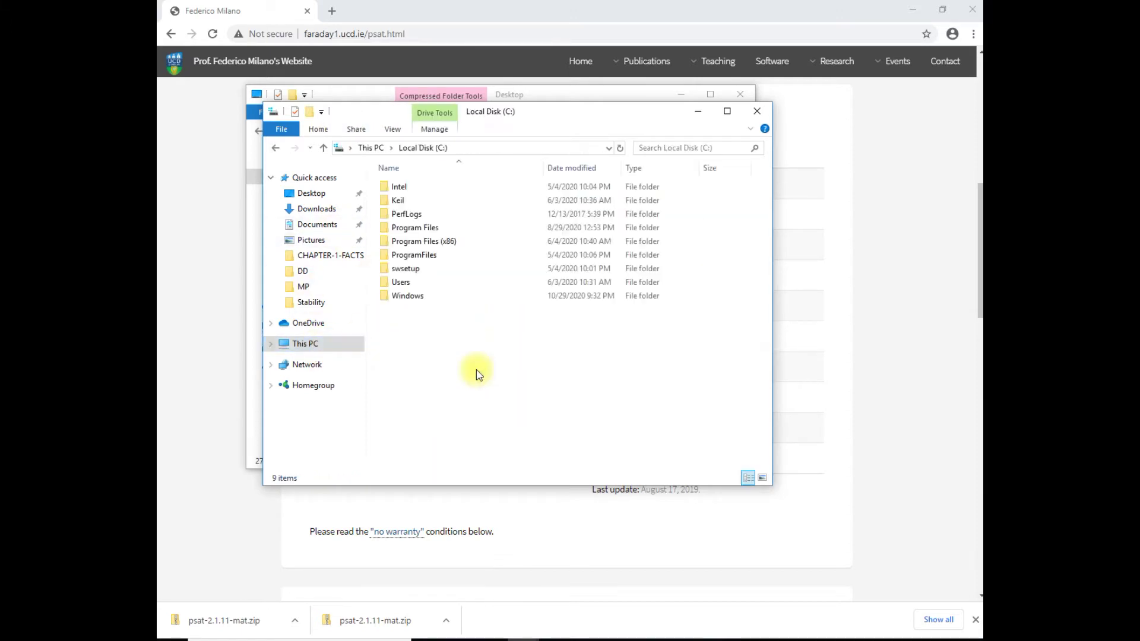
{"action": "double_click", "coordinate": [413, 230]}
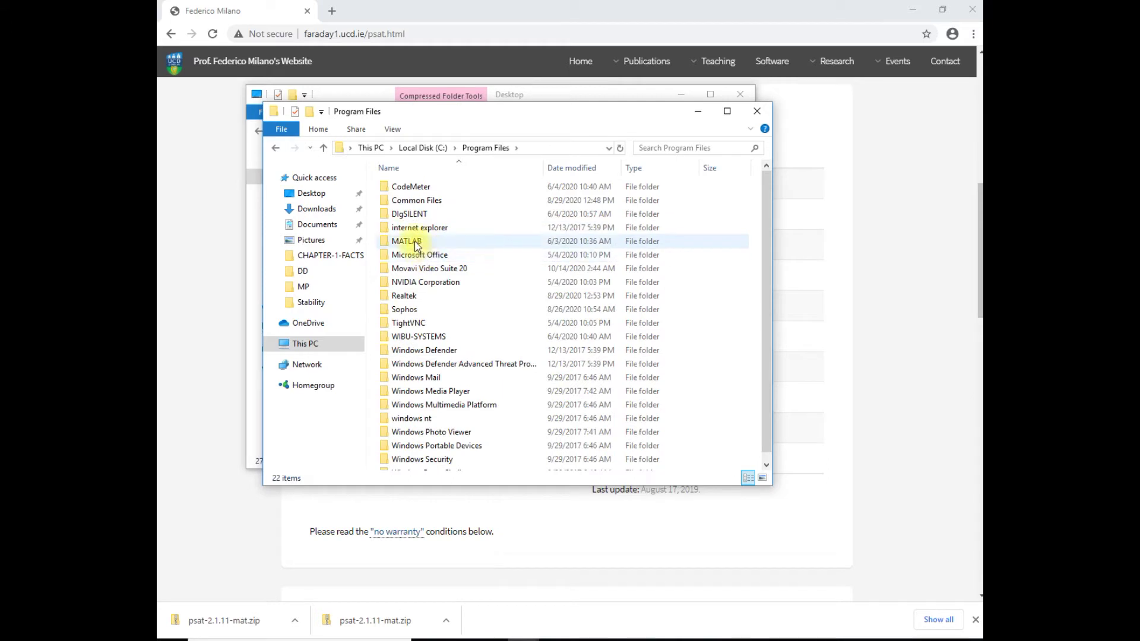
{"action": "double_click", "coordinate": [416, 241]}
{"action": "double_click", "coordinate": [407, 186]}
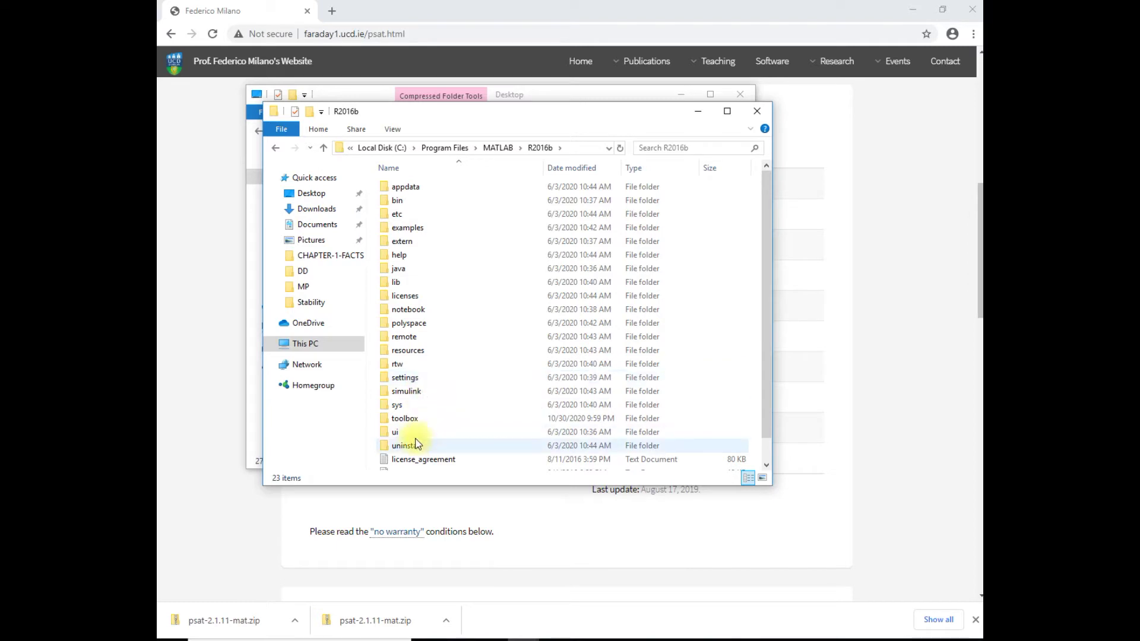
{"action": "double_click", "coordinate": [404, 419]}
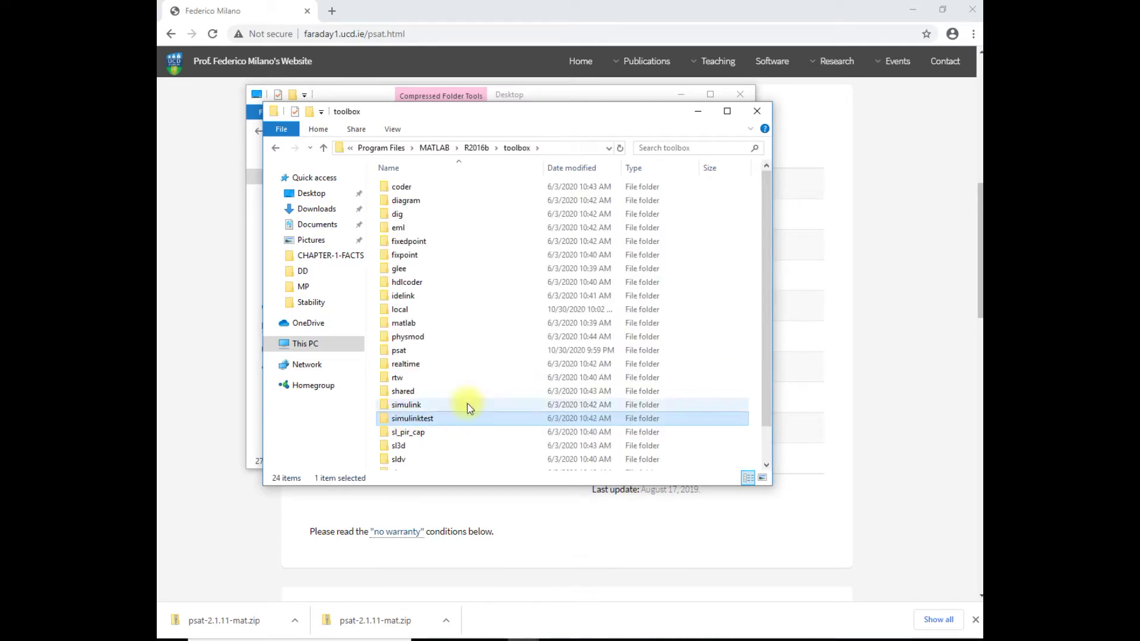
{"action": "left_click", "coordinate": [683, 324]}
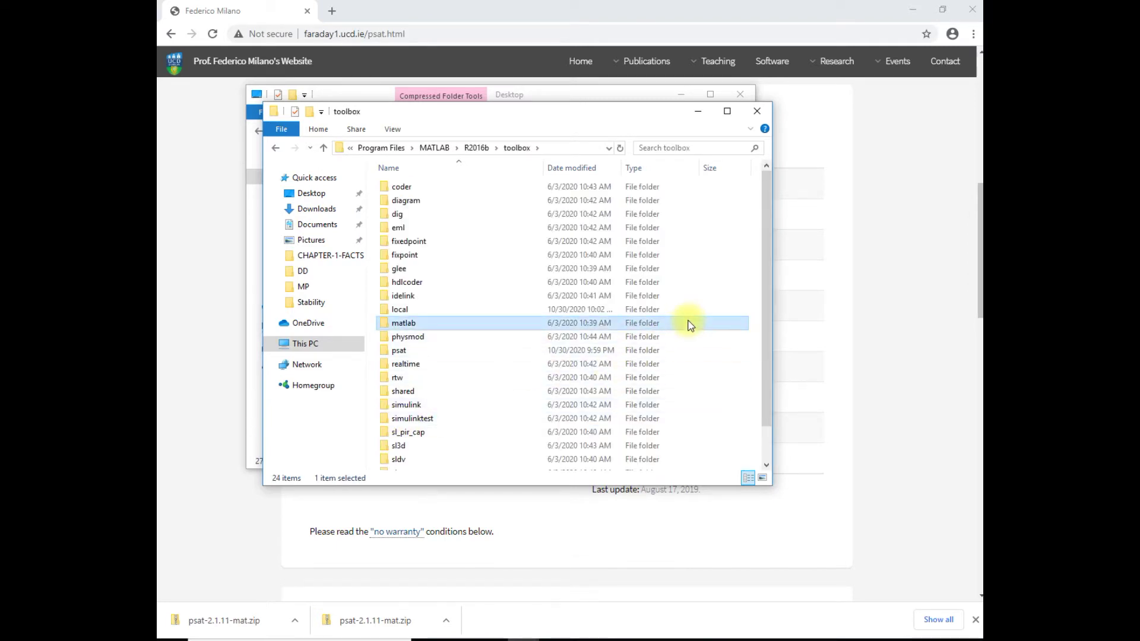
{"action": "key", "text": "ctrl+v"}
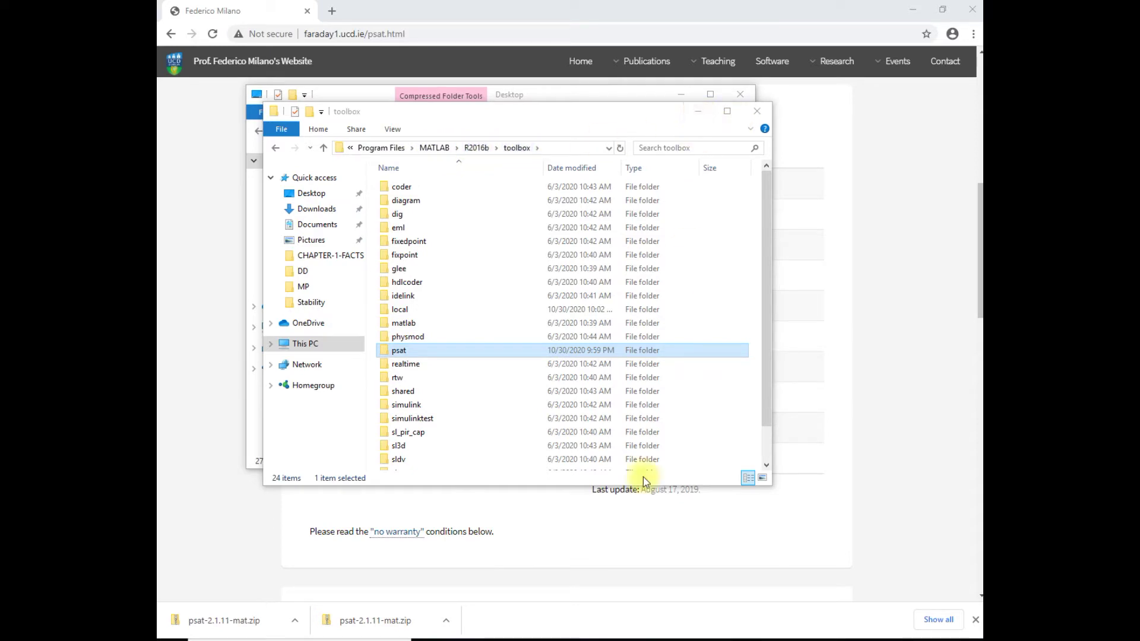
Switch to MATLAB and, for adding a search path folder, browse to C:\Program Files\MATLAB\R2016b\toolbox.
{"action": "left_click", "coordinate": [690, 594]}
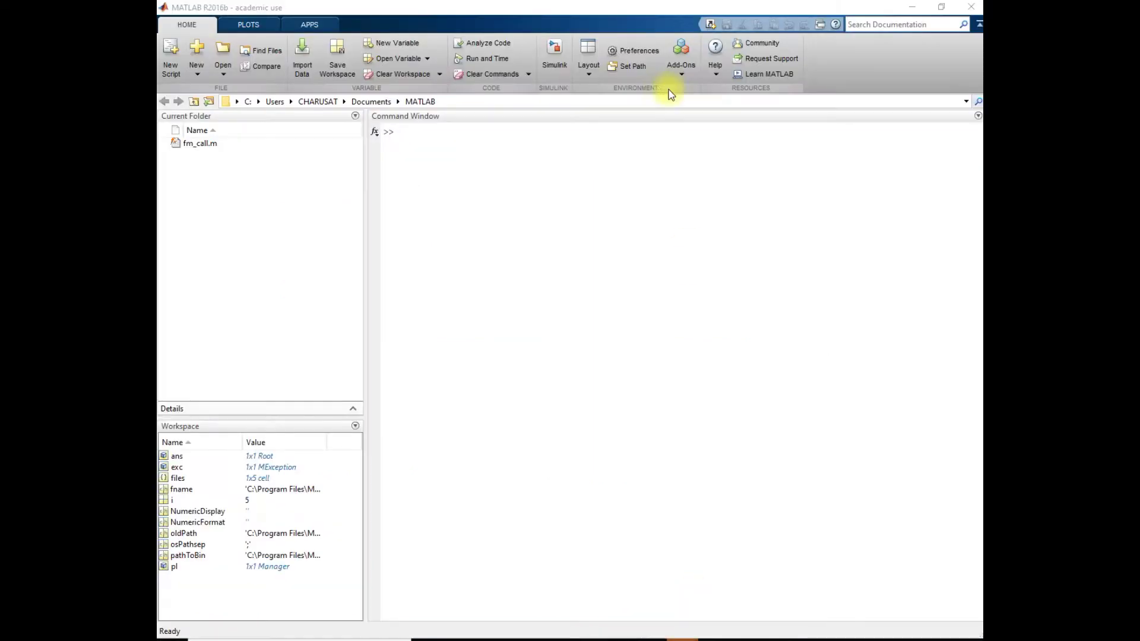
{"action": "left_click", "coordinate": [629, 66]}
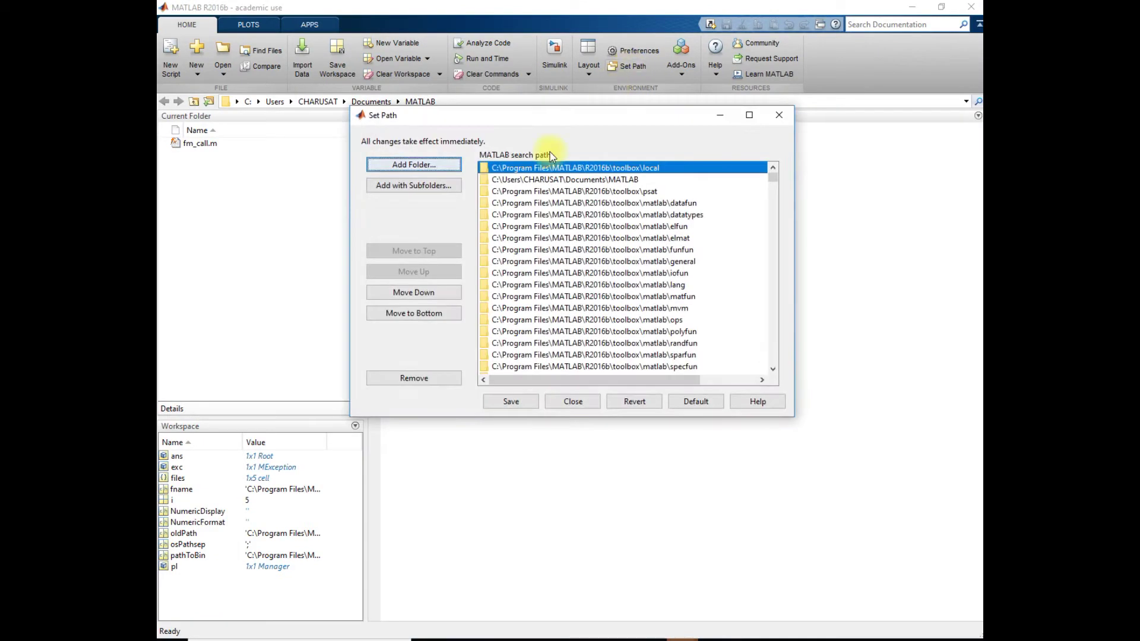
{"action": "left_click", "coordinate": [425, 166]}
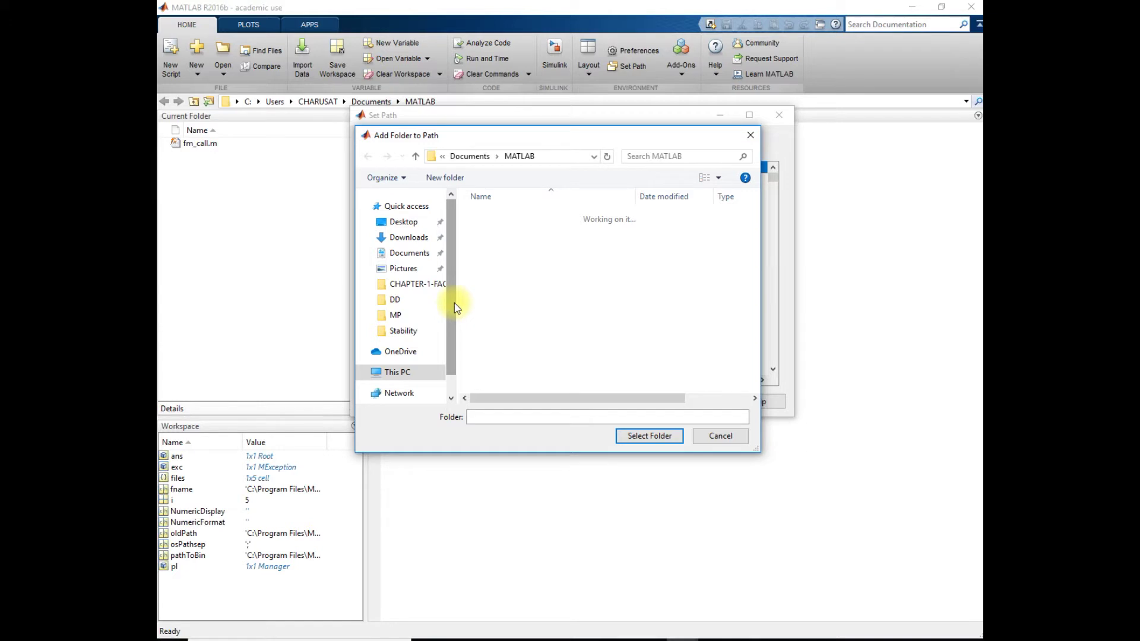
{"action": "left_click", "coordinate": [400, 374]}
{"action": "left_click", "coordinate": [416, 348]}
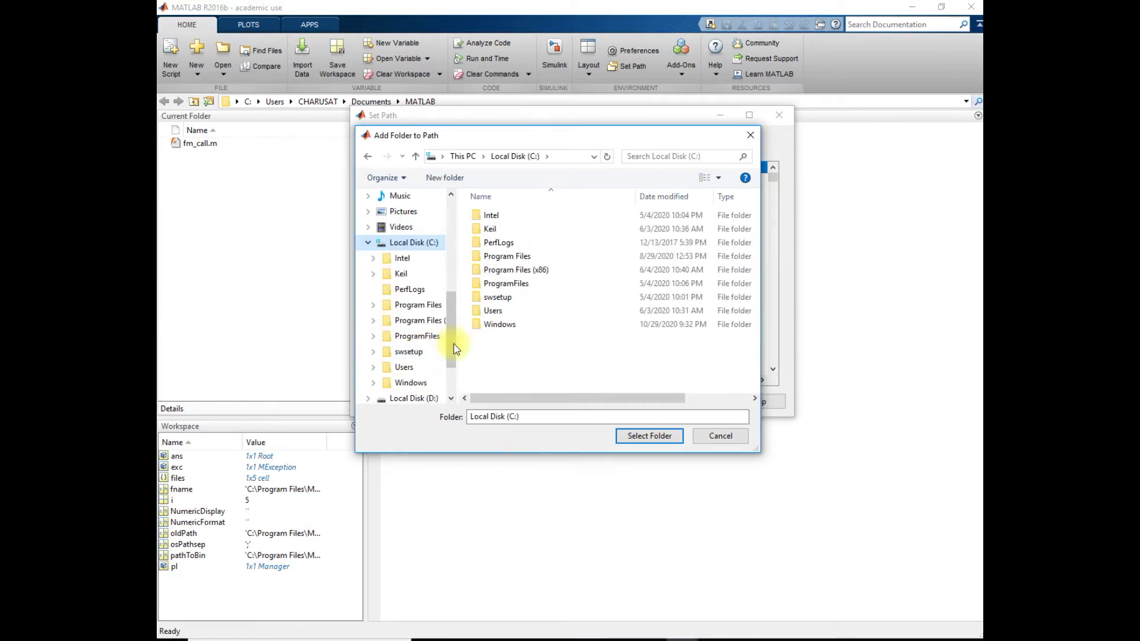
{"action": "double_click", "coordinate": [508, 256]}
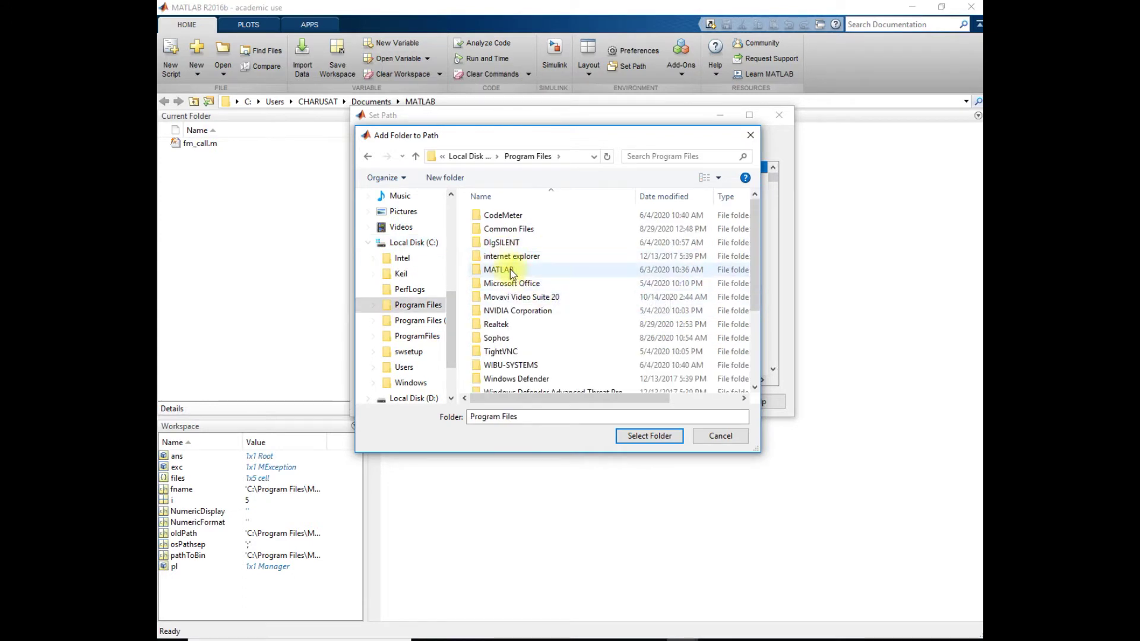
{"action": "double_click", "coordinate": [511, 269]}
{"action": "double_click", "coordinate": [495, 217]}
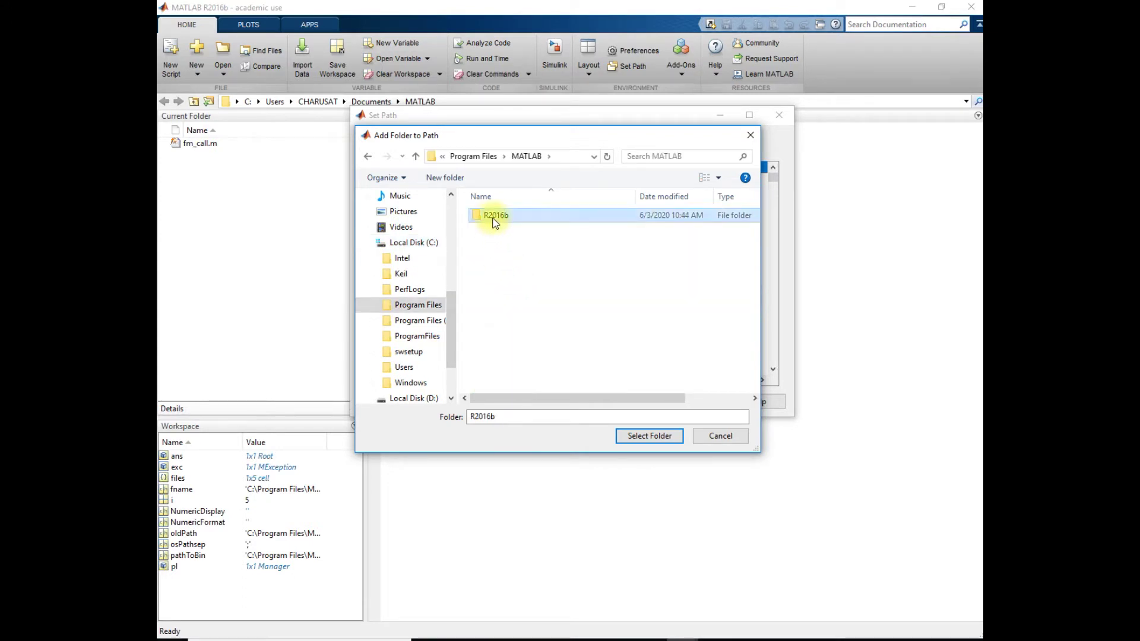
{"action": "scroll", "coordinate": [509, 283], "scroll_direction": "down", "scroll_amount": 2}
{"action": "double_click", "coordinate": [504, 361]}
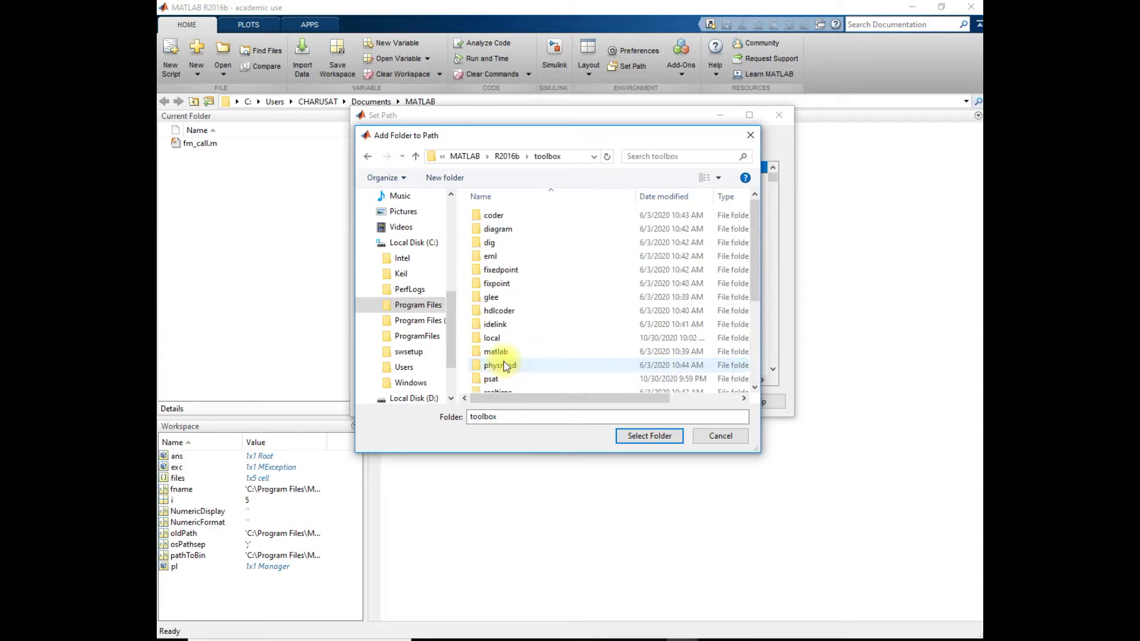
Add the toolbox's psat folder to the MATLAB search path, then save and close the path settings.
{"action": "scroll", "coordinate": [510, 353], "scroll_direction": "down", "scroll_amount": 1}
{"action": "left_click", "coordinate": [493, 345]}
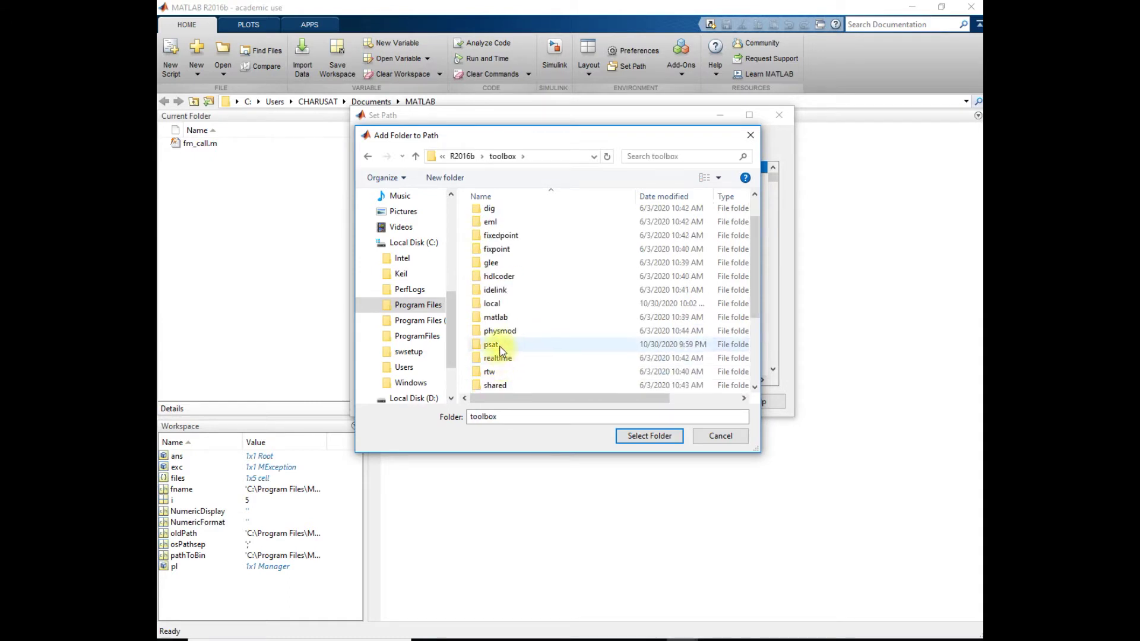
{"action": "left_click", "coordinate": [627, 435]}
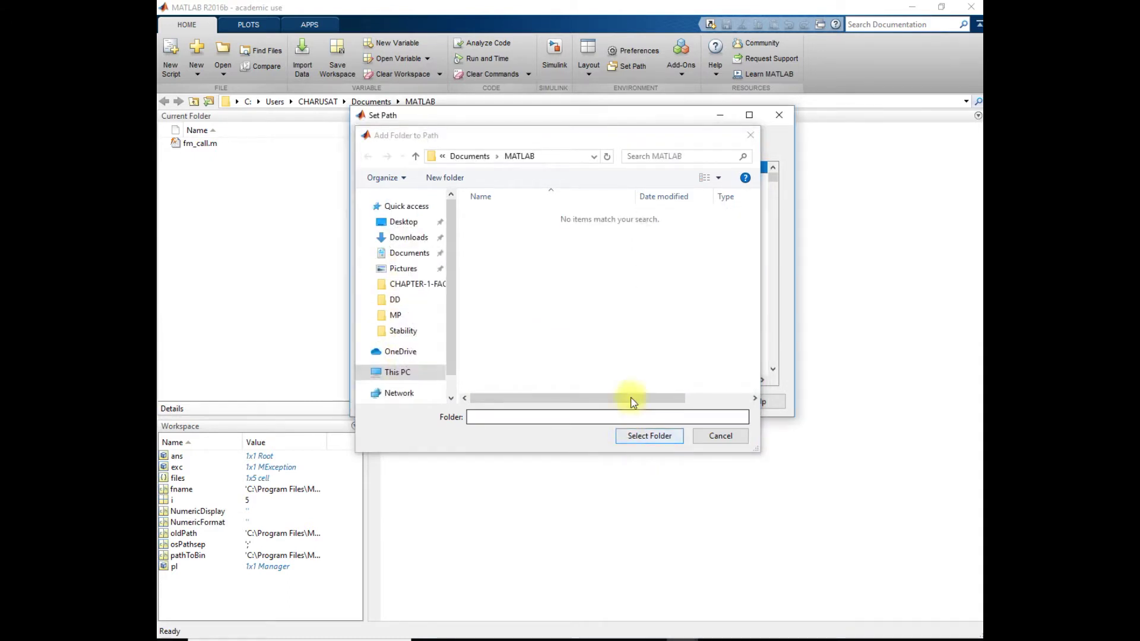
{"action": "left_click", "coordinate": [749, 135]}
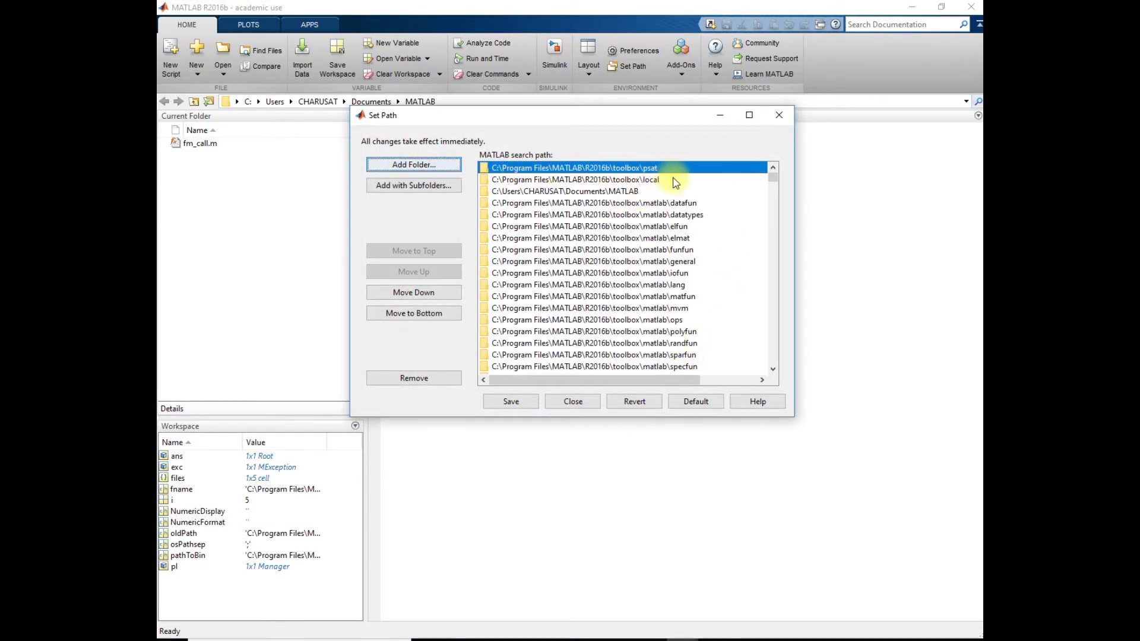
{"action": "left_click", "coordinate": [512, 402]}
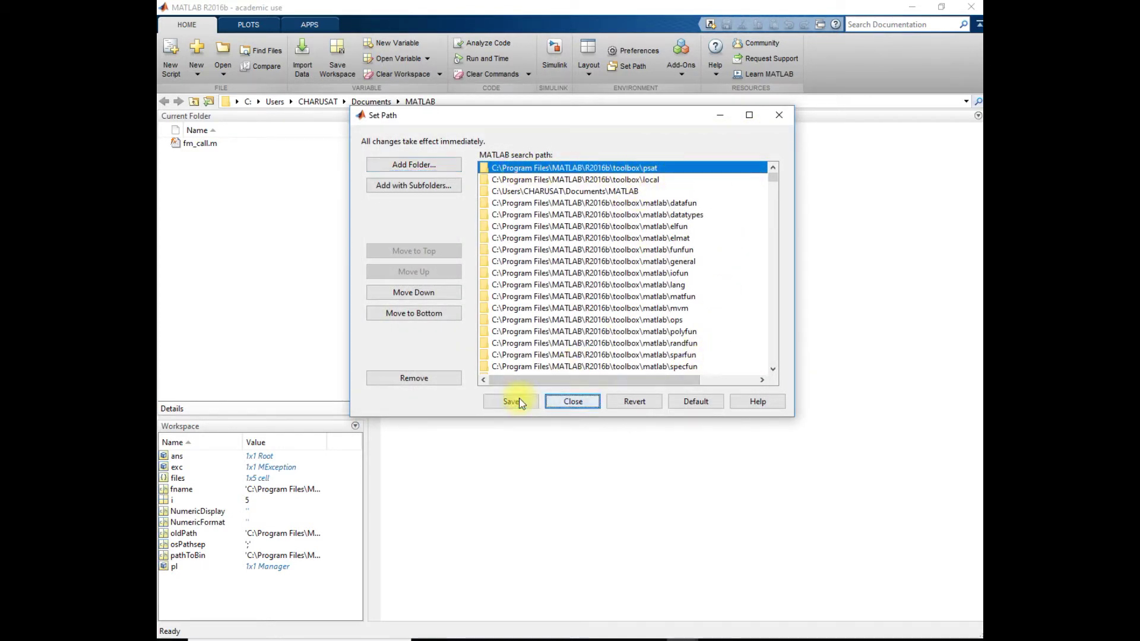
{"action": "left_click", "coordinate": [571, 403]}
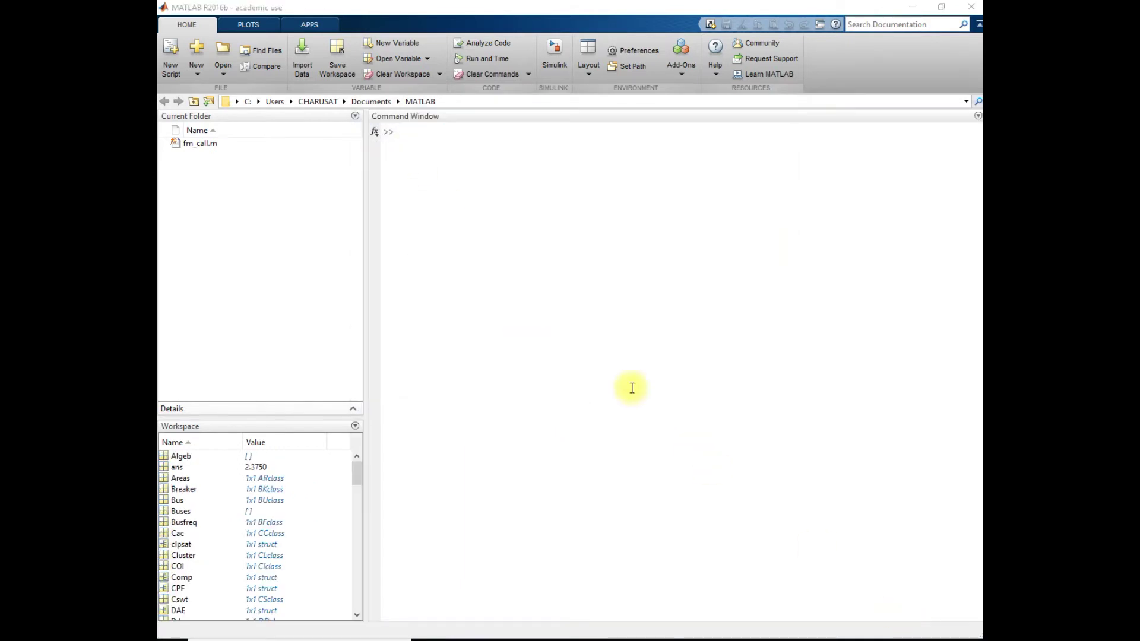
Launch PSAT by running the psat command and open its data file loading dialog.
{"action": "left_click", "coordinate": [423, 145]}
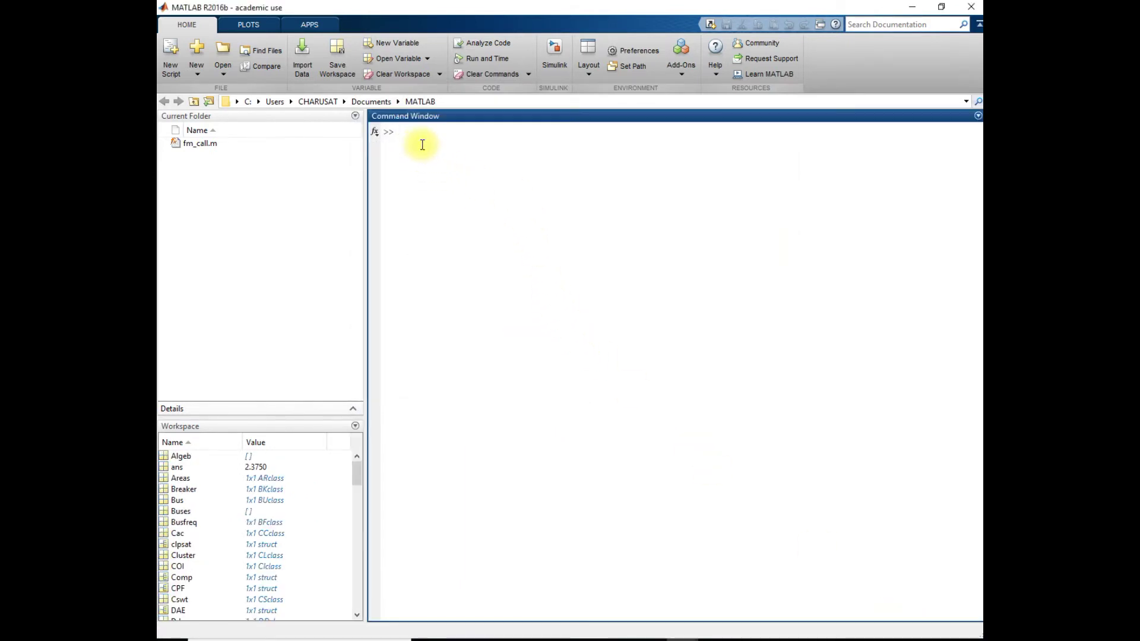
{"action": "key", "text": "Return"}
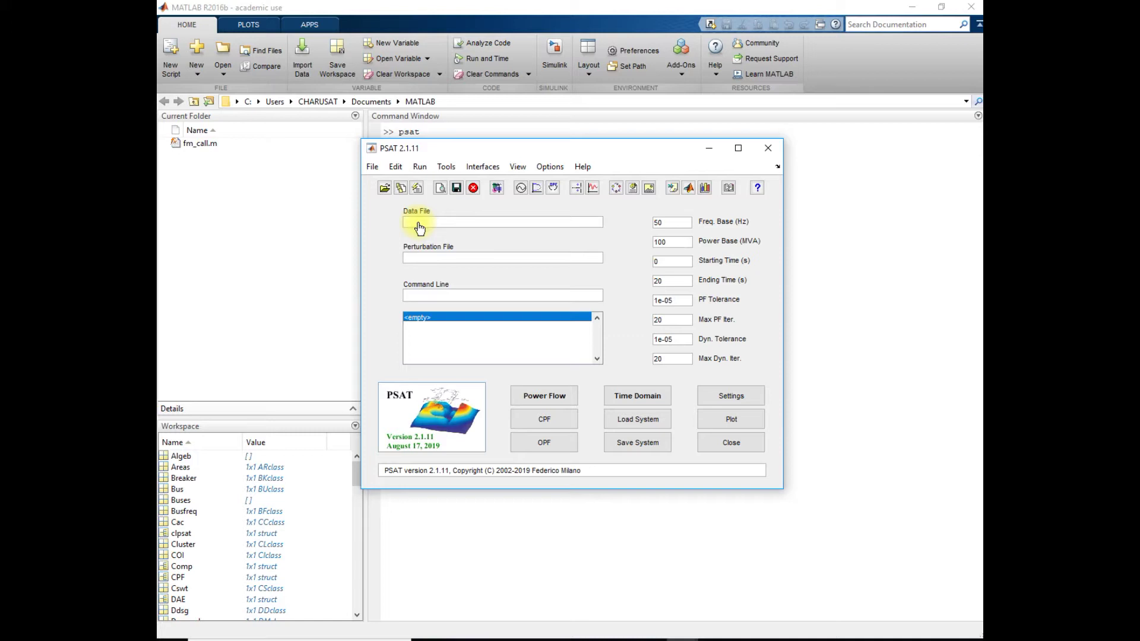
{"action": "left_click", "coordinate": [420, 228]}
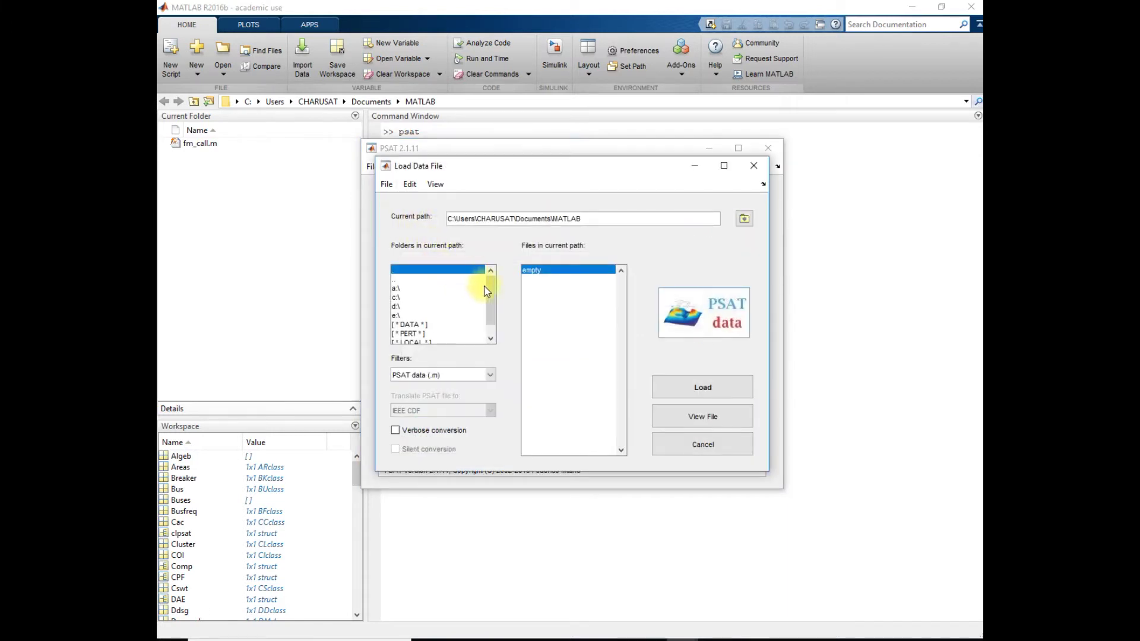
Browse to the tests folder inside the PSAT directory and load the data file d_014_dyn_l10_mdl.m.
{"action": "left_click_drag", "start_coordinate": [491, 283], "coordinate": [490, 292]}
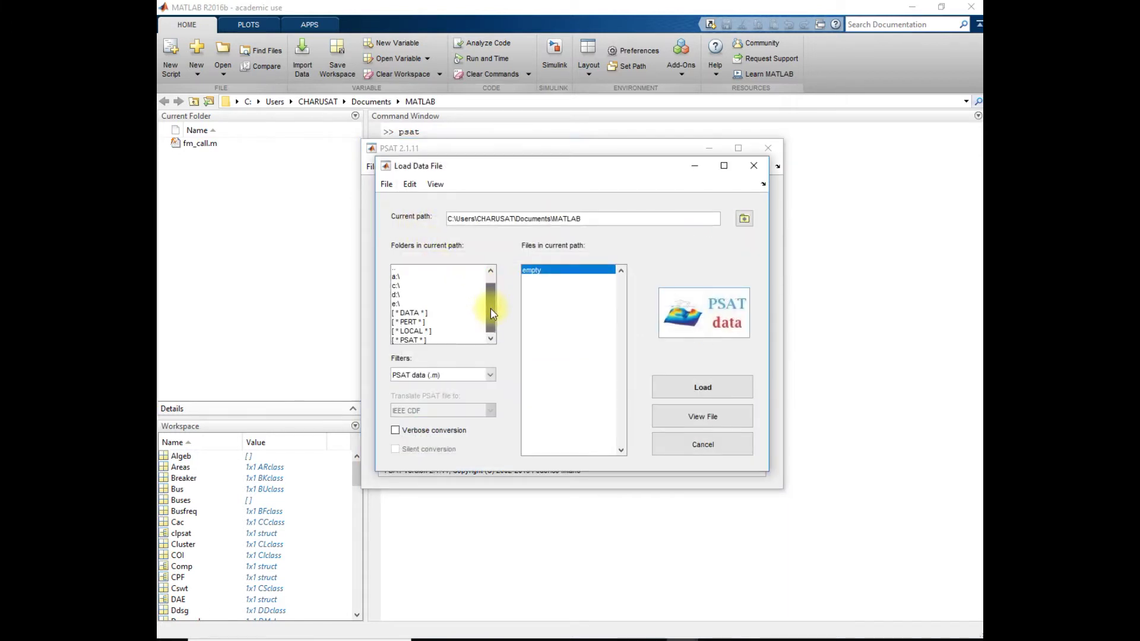
{"action": "left_click", "coordinate": [405, 340]}
{"action": "double_click", "coordinate": [405, 340]}
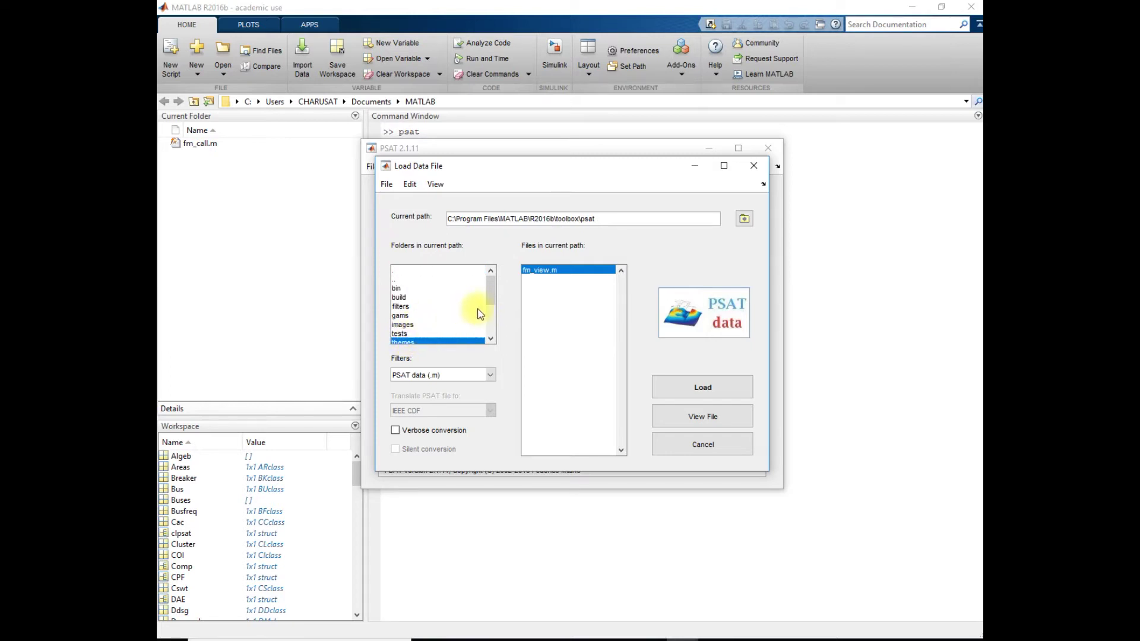
{"action": "double_click", "coordinate": [406, 336]}
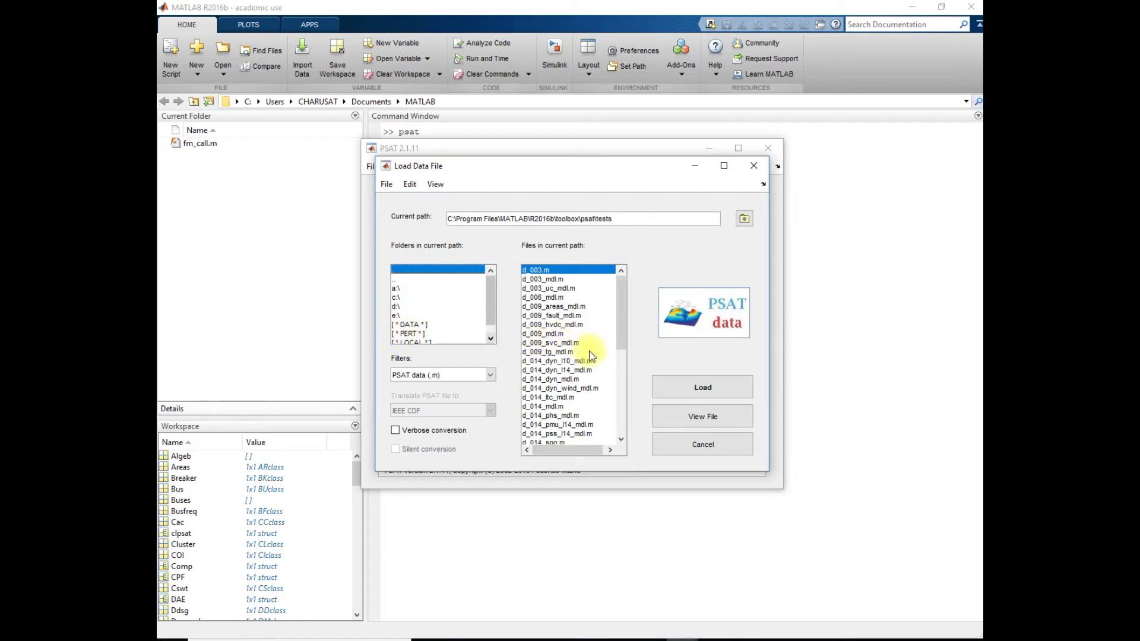
{"action": "left_click", "coordinate": [551, 363]}
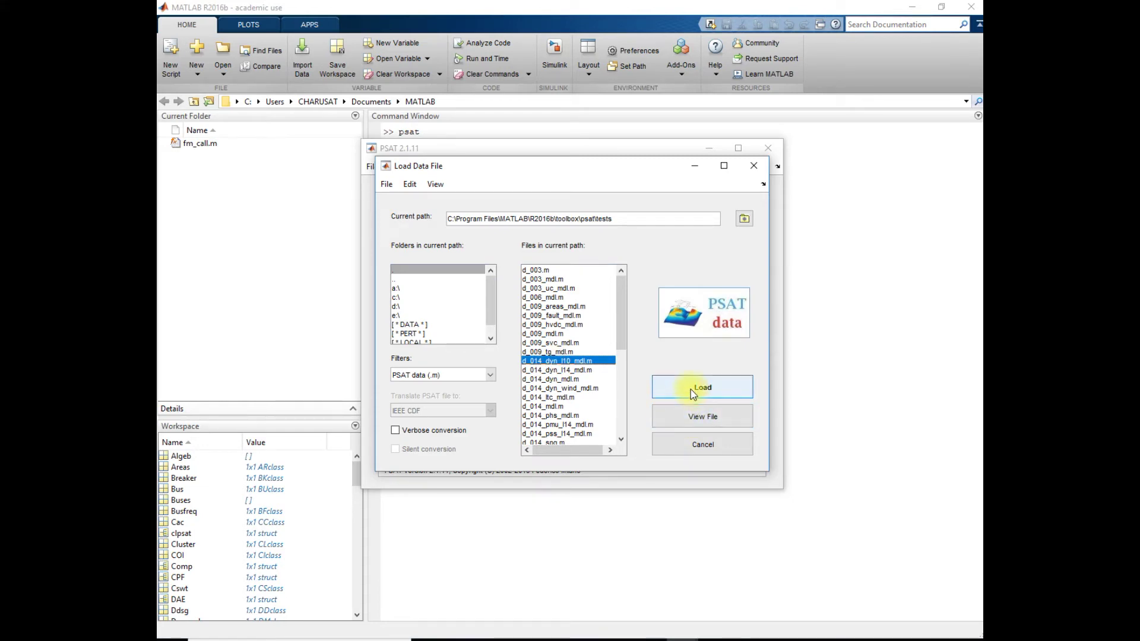
{"action": "left_click", "coordinate": [690, 389]}
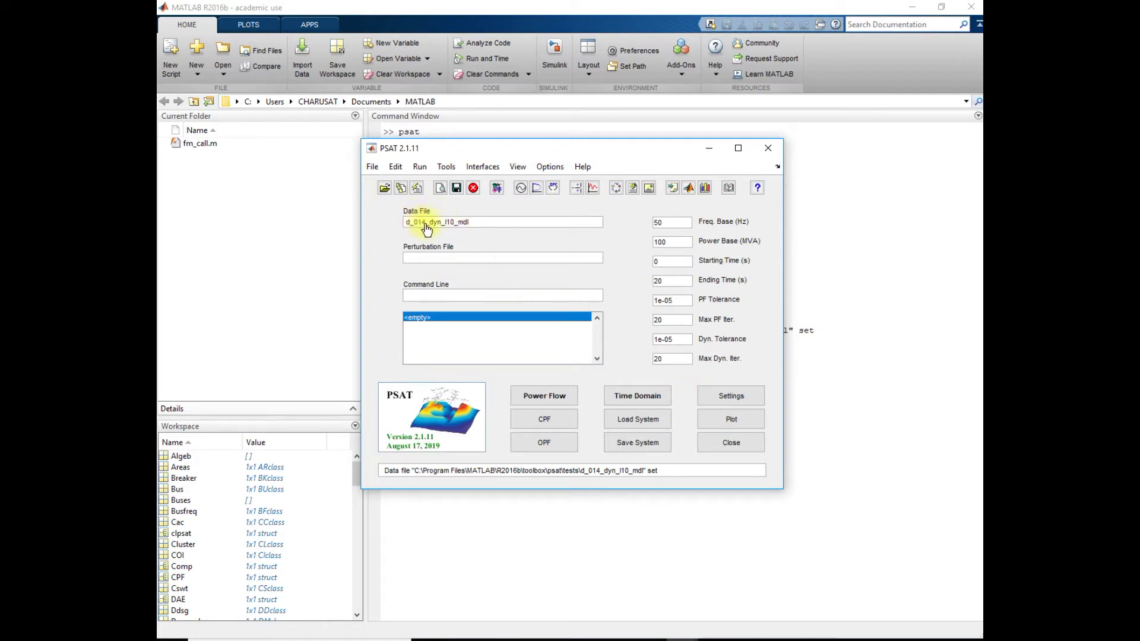
Run the continuation power flow on the loaded 14-bus system and open the plotting window for its results.
{"action": "left_click", "coordinate": [420, 167]}
{"action": "left_click", "coordinate": [466, 227]}
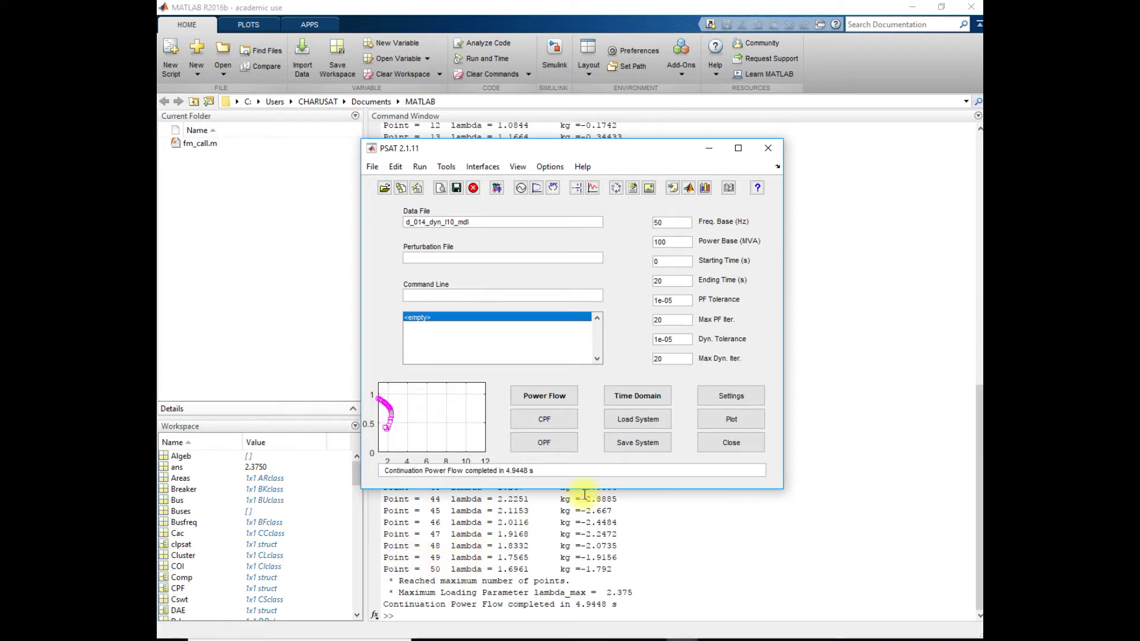
{"action": "left_click", "coordinate": [738, 419]}
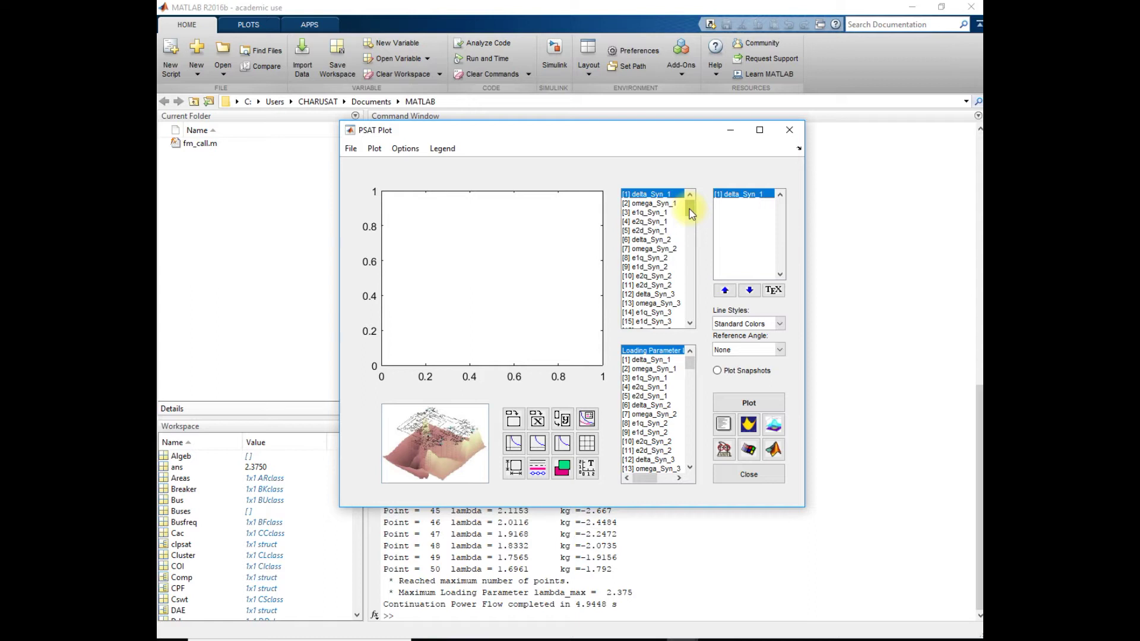
Check in the experiment-8 Word document which bus voltages its PV curves show, and return to the PSAT Plot window.
{"action": "left_click_drag", "start_coordinate": [692, 214], "coordinate": [692, 288]}
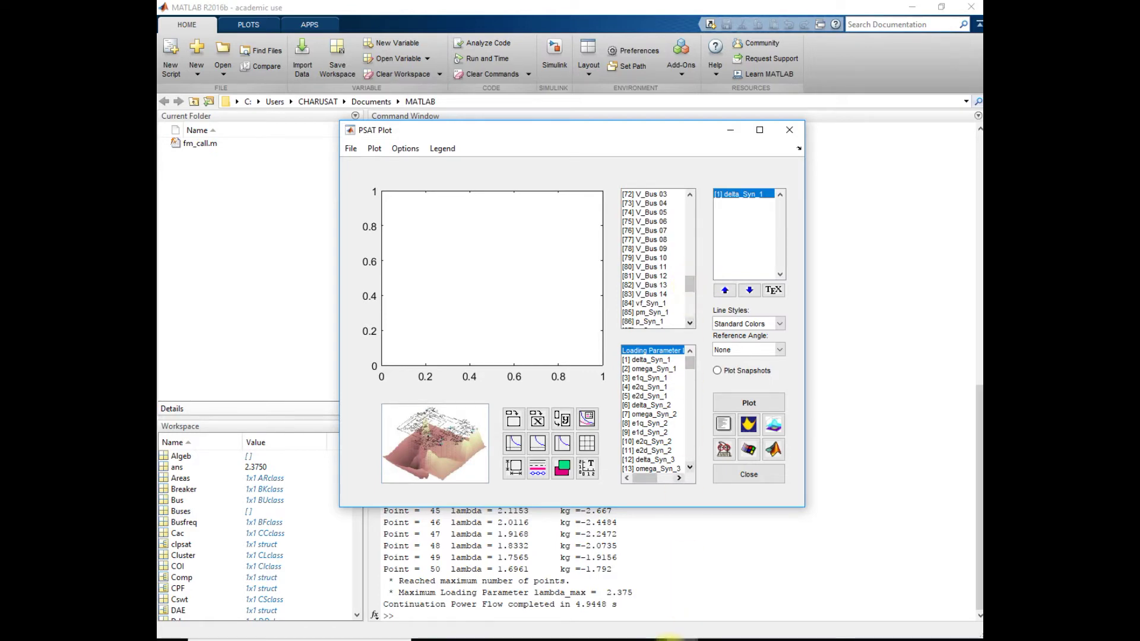
{"action": "left_click", "coordinate": [649, 640]}
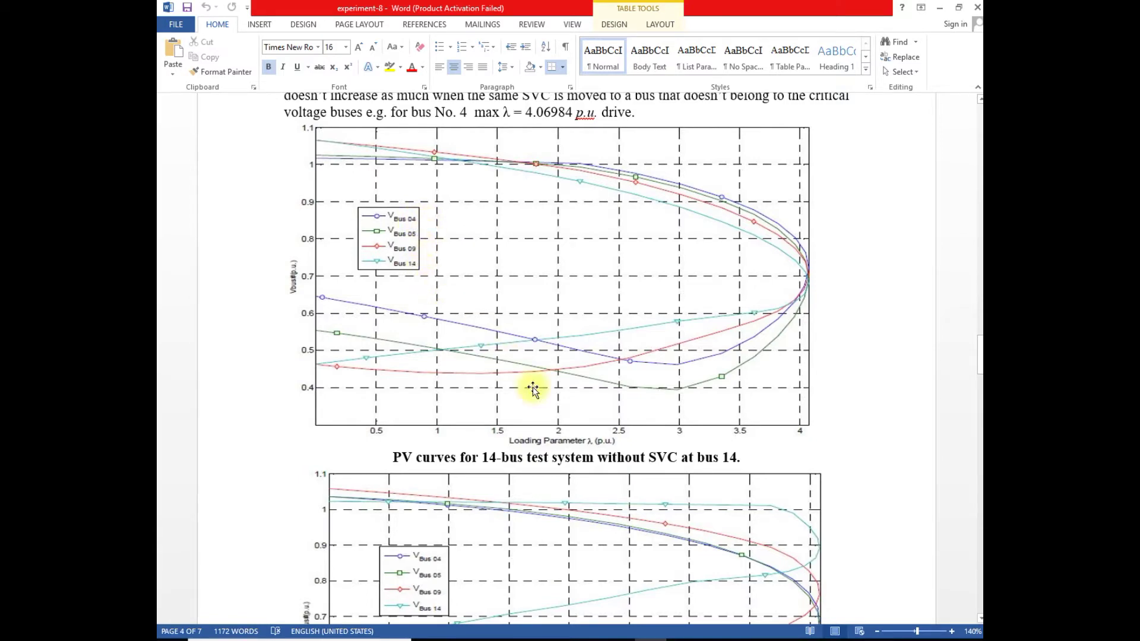
{"action": "mouse_move", "coordinate": [688, 639]}
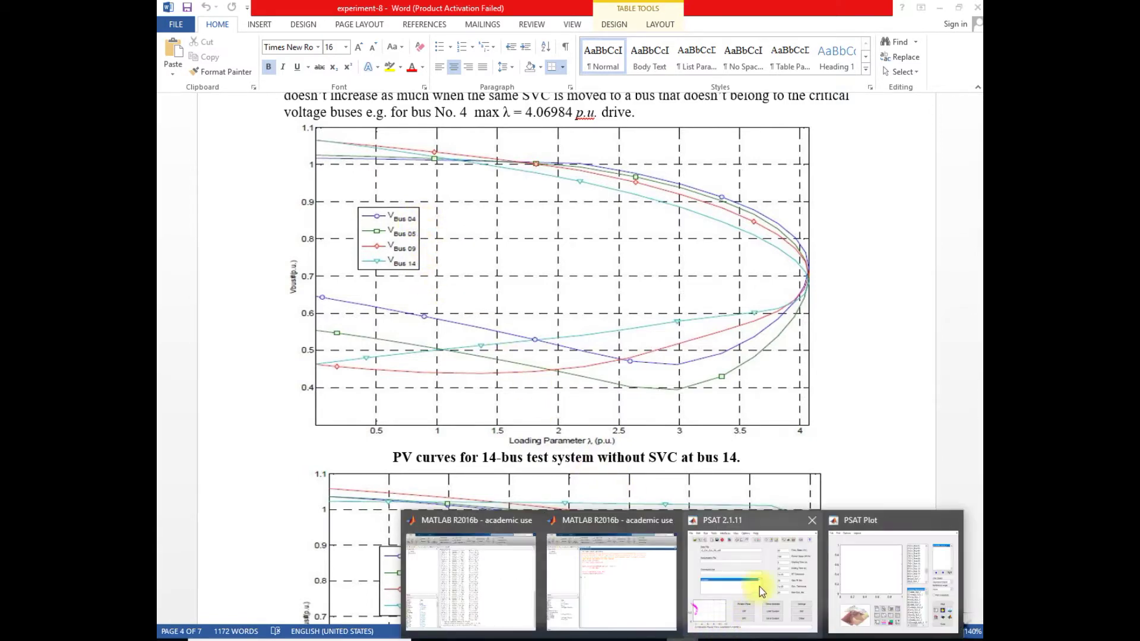
{"action": "left_click", "coordinate": [864, 583]}
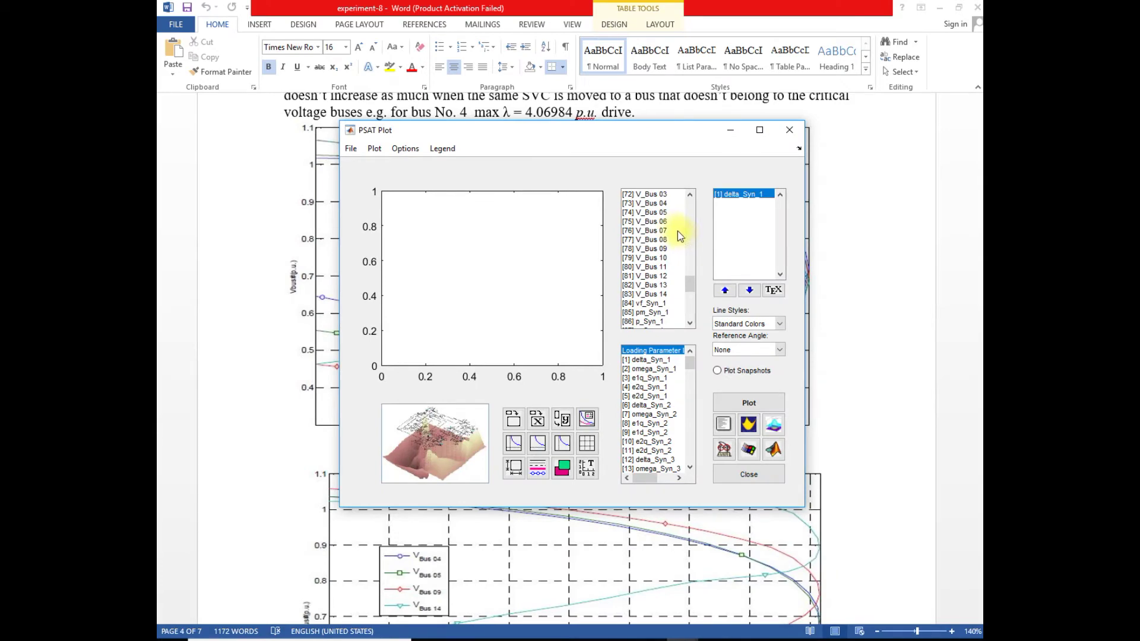
{"action": "left_click", "coordinate": [666, 203]}
{"action": "left_click", "coordinate": [666, 212], "text": "ctrl"}
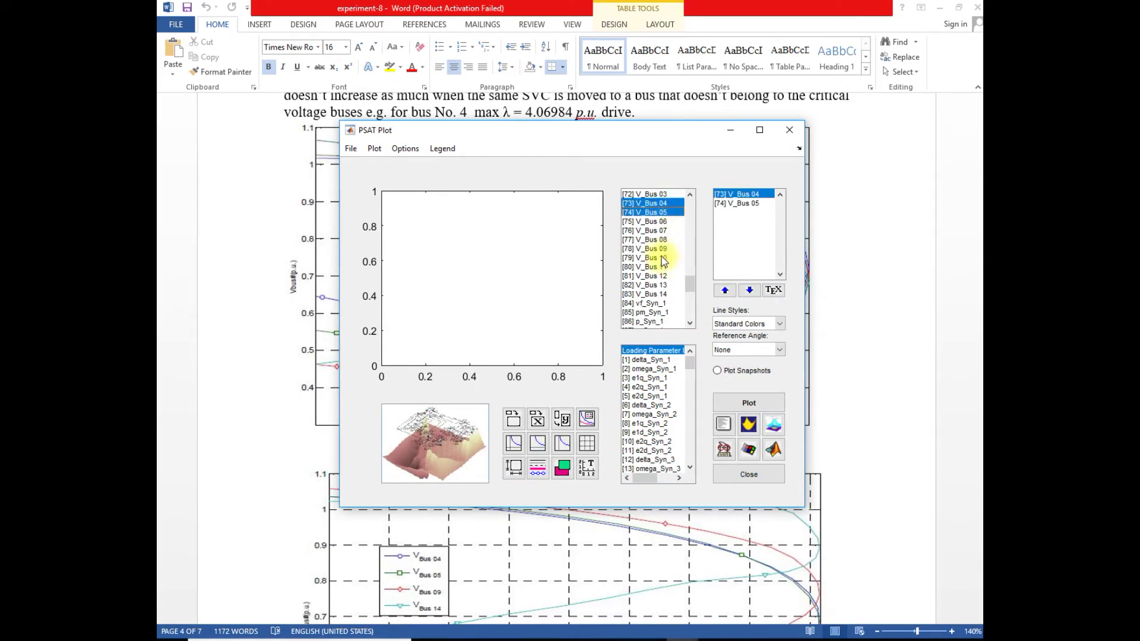
{"action": "left_click", "coordinate": [662, 257], "text": "shift"}
{"action": "left_click", "coordinate": [664, 267]}
{"action": "left_click", "coordinate": [663, 204]}
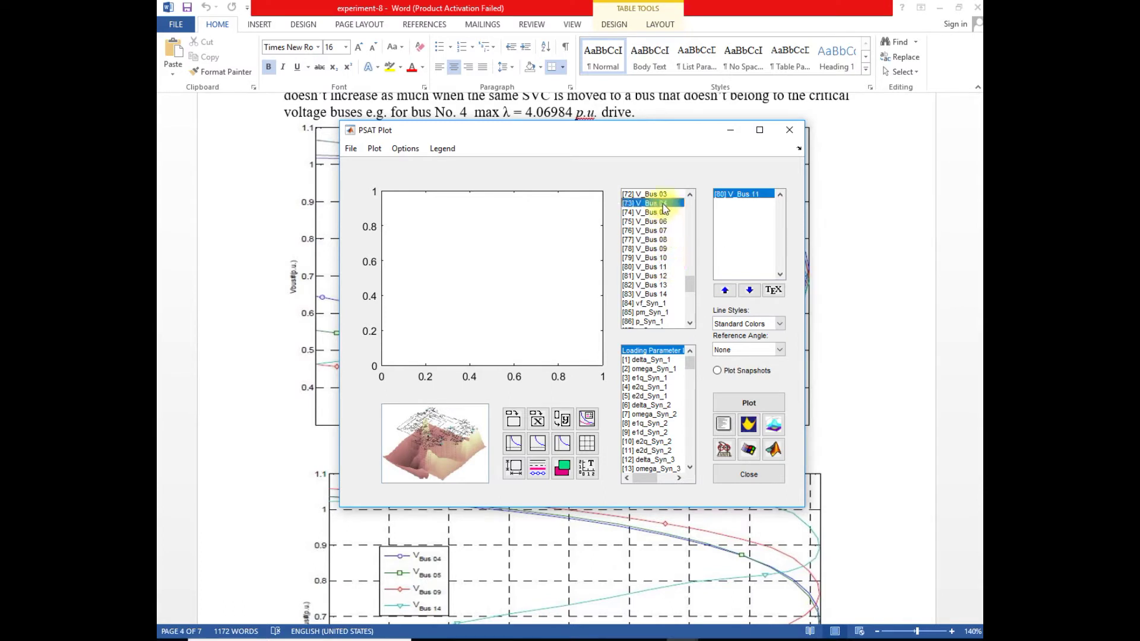
{"action": "left_click", "coordinate": [665, 212], "text": "ctrl"}
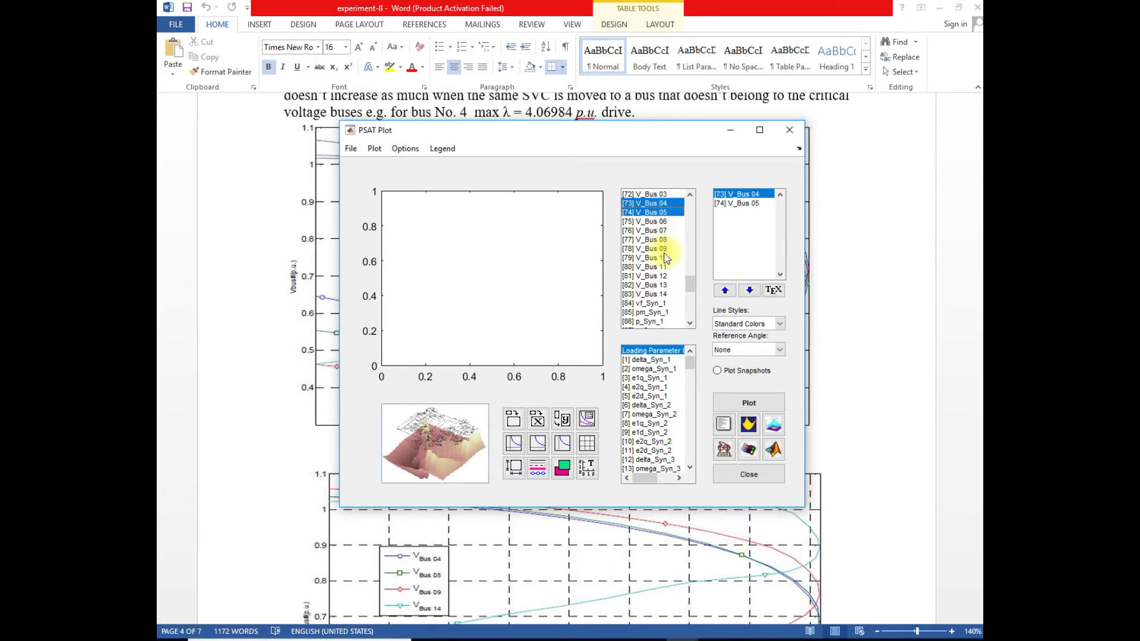
{"action": "left_click", "coordinate": [665, 250], "text": "shift"}
{"action": "left_click", "coordinate": [669, 270]}
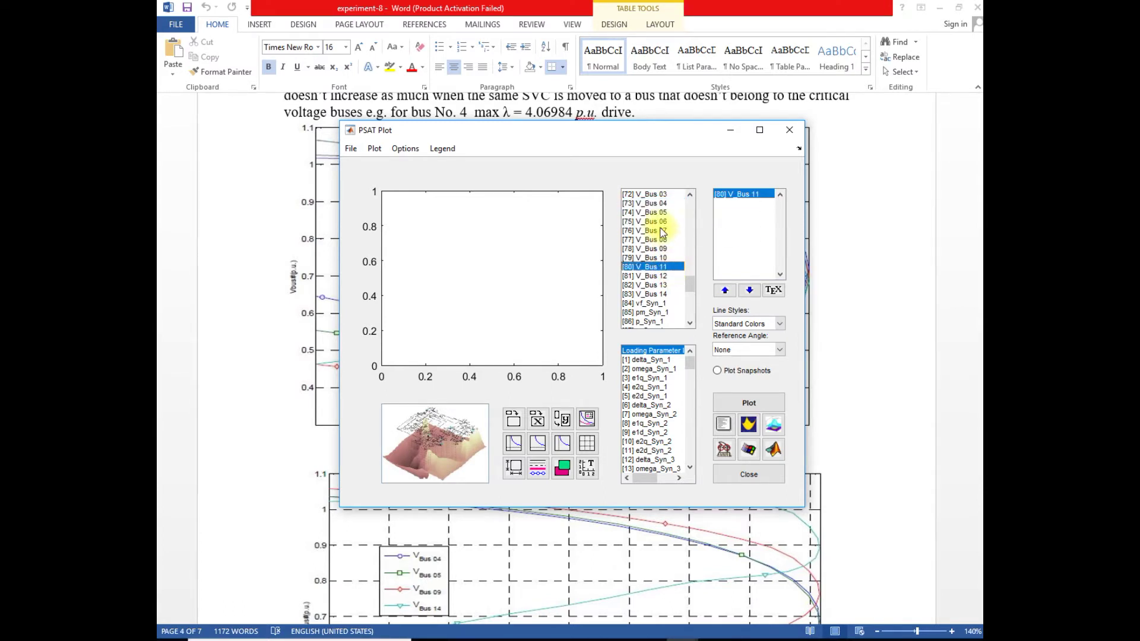
Plot the PV curves of V_Bus 04, V_Bus 05, V_Bus 09 and V_Bus 14 against the loading parameter.
{"action": "left_click", "coordinate": [659, 204]}
{"action": "left_click", "coordinate": [662, 212], "text": "ctrl"}
{"action": "left_click", "coordinate": [668, 249], "text": "ctrl"}
{"action": "left_click", "coordinate": [665, 294], "text": "ctrl"}
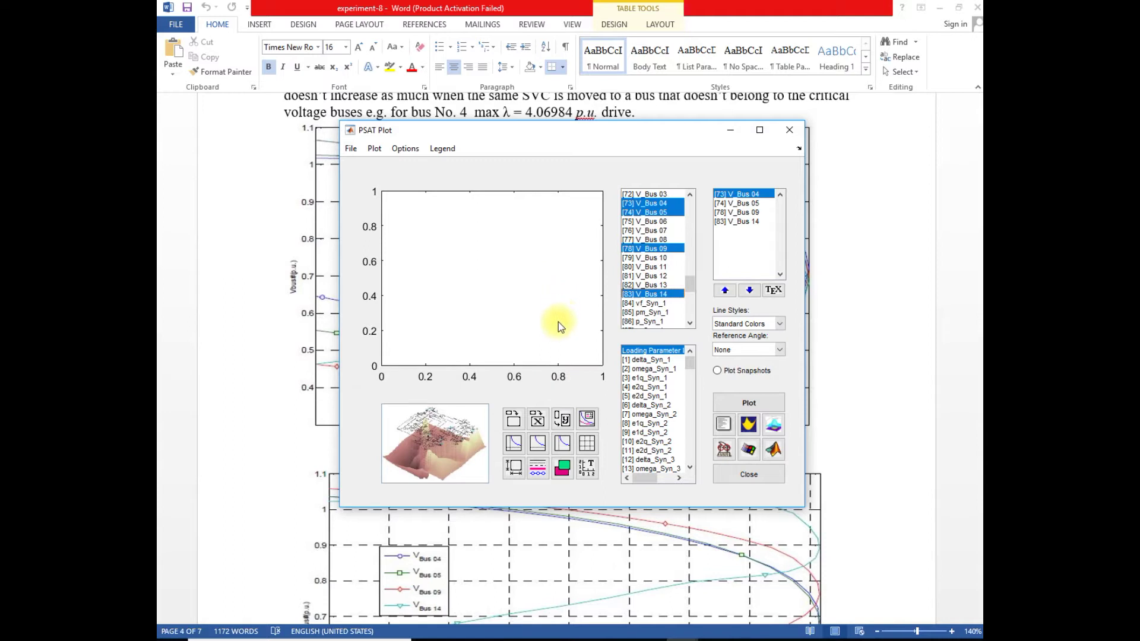
{"action": "left_click", "coordinate": [747, 404]}
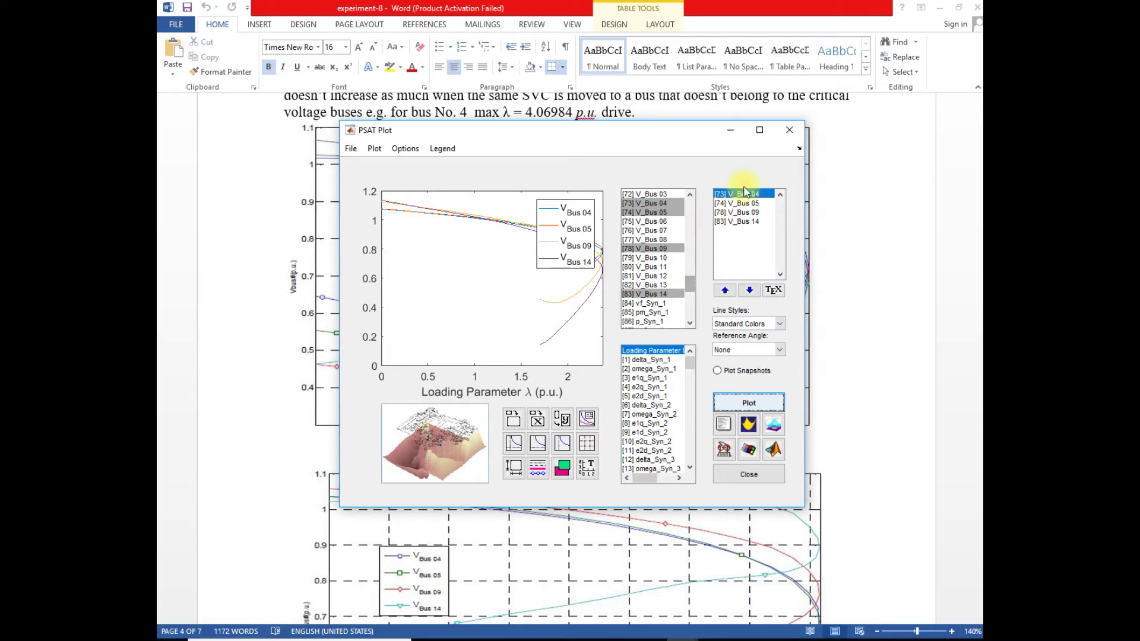
Minimise the plot window, open the static report from the main PSAT window and examine the voltage magnitudes of all buses.
{"action": "left_click", "coordinate": [732, 129]}
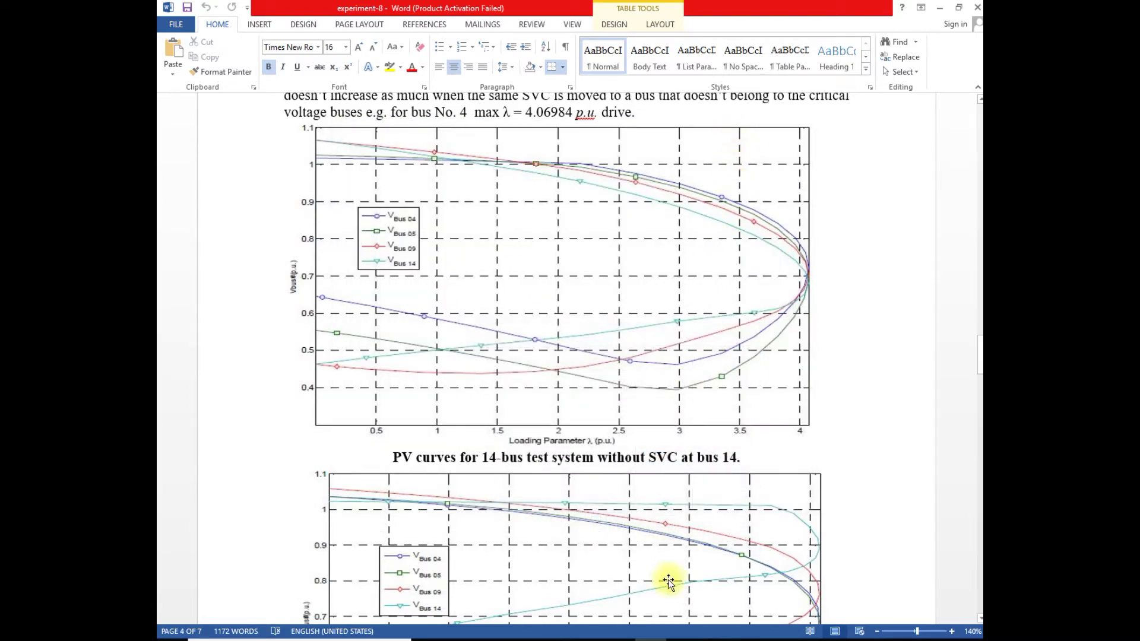
{"action": "mouse_move", "coordinate": [707, 636]}
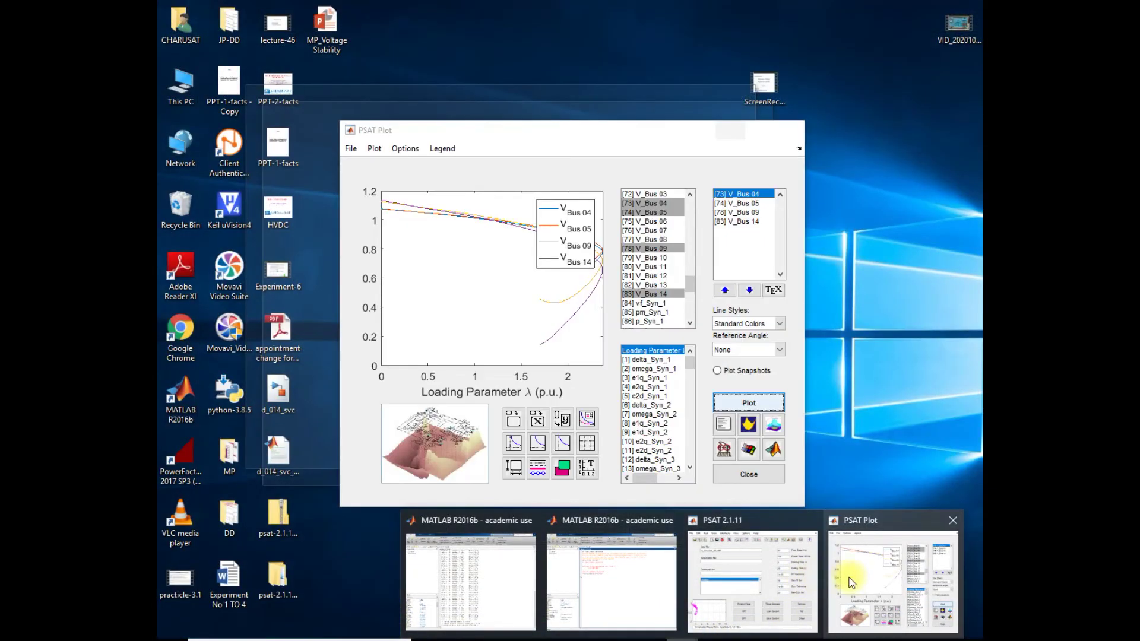
{"action": "left_click", "coordinate": [757, 560]}
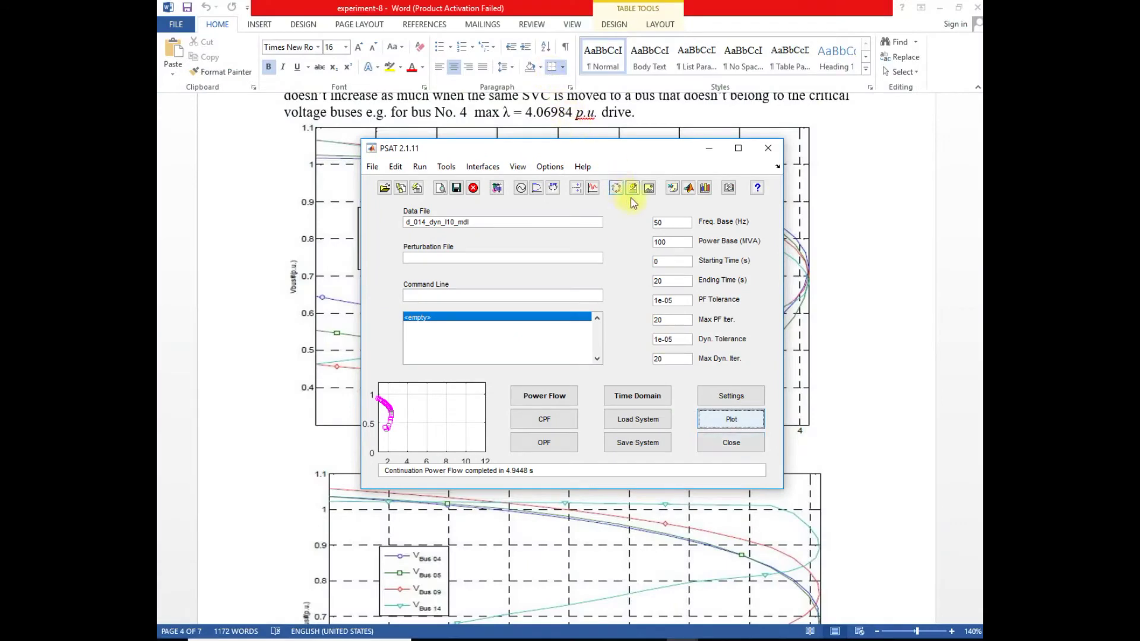
{"action": "left_click", "coordinate": [673, 188]}
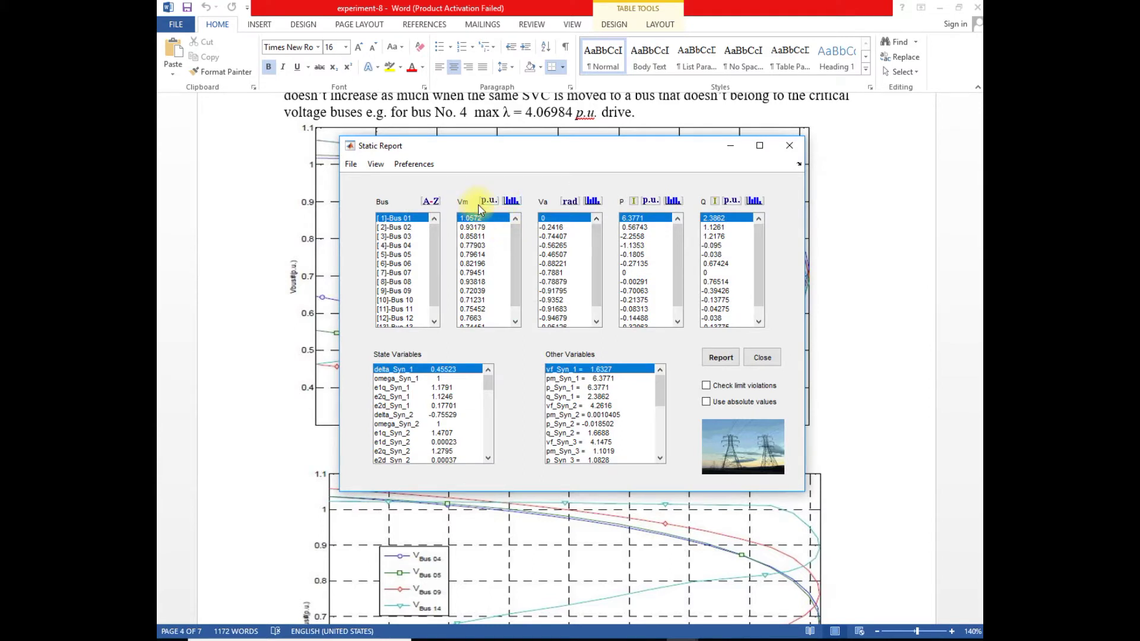
{"action": "left_click_drag", "start_coordinate": [518, 248], "coordinate": [517, 291]}
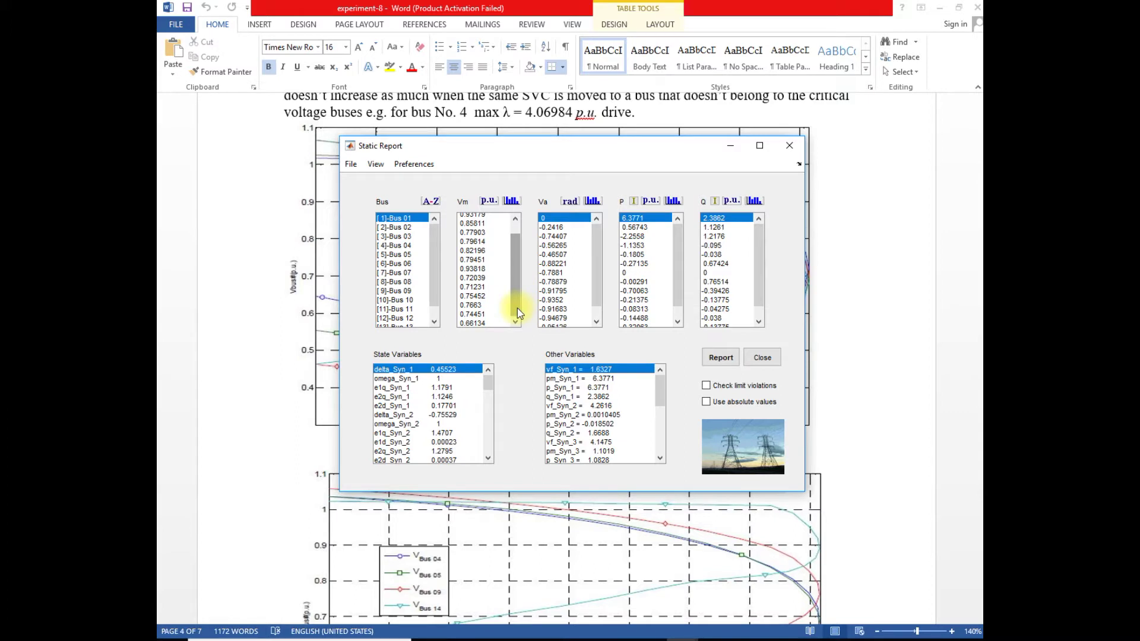
{"action": "mouse_move", "coordinate": [515, 275]}
{"action": "left_mouse_down"}
{"action": "mouse_move", "coordinate": [514, 244]}
{"action": "mouse_move", "coordinate": [514, 296]}
{"action": "left_mouse_up"}
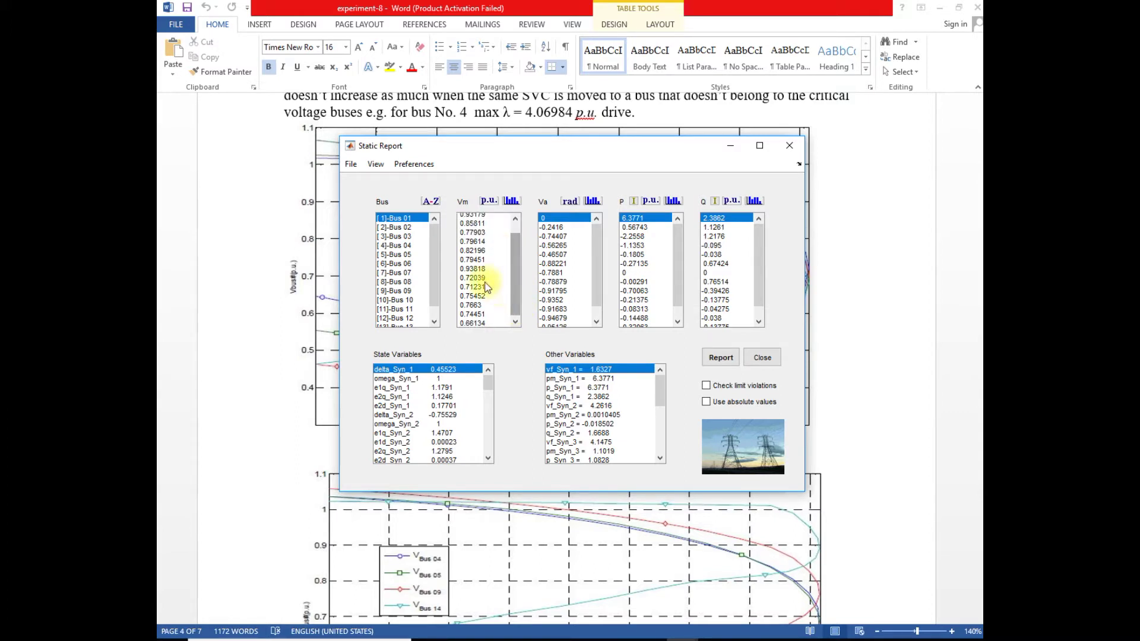
View the bus voltage magnitude profile as a bar chart, and minimise the chart figures and the static report.
{"action": "left_click", "coordinate": [511, 202]}
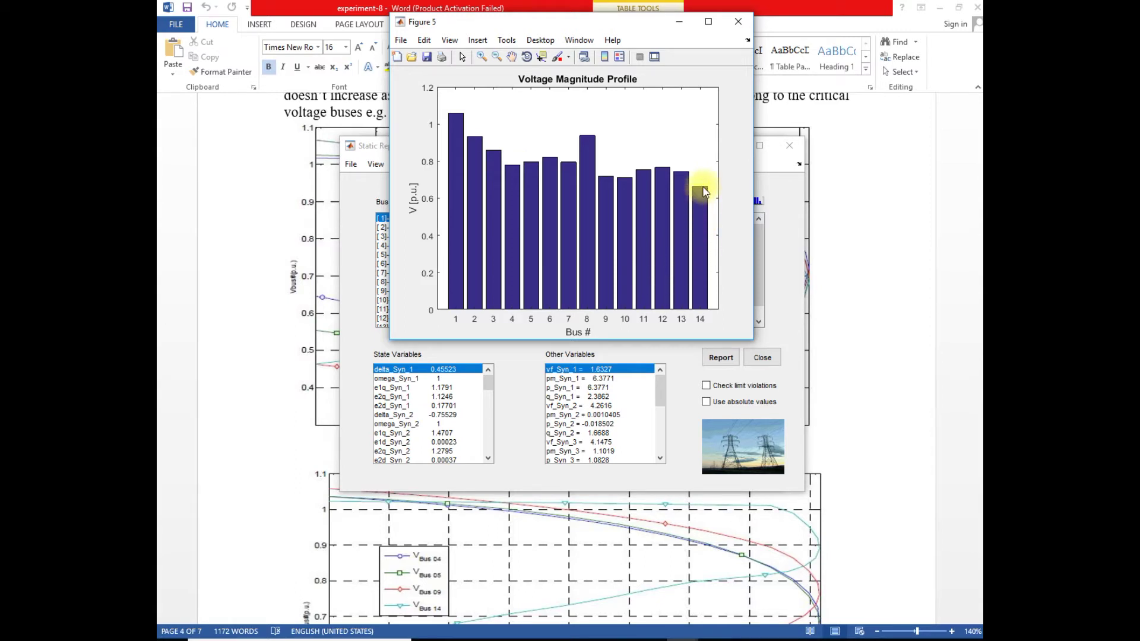
{"action": "left_click", "coordinate": [678, 24]}
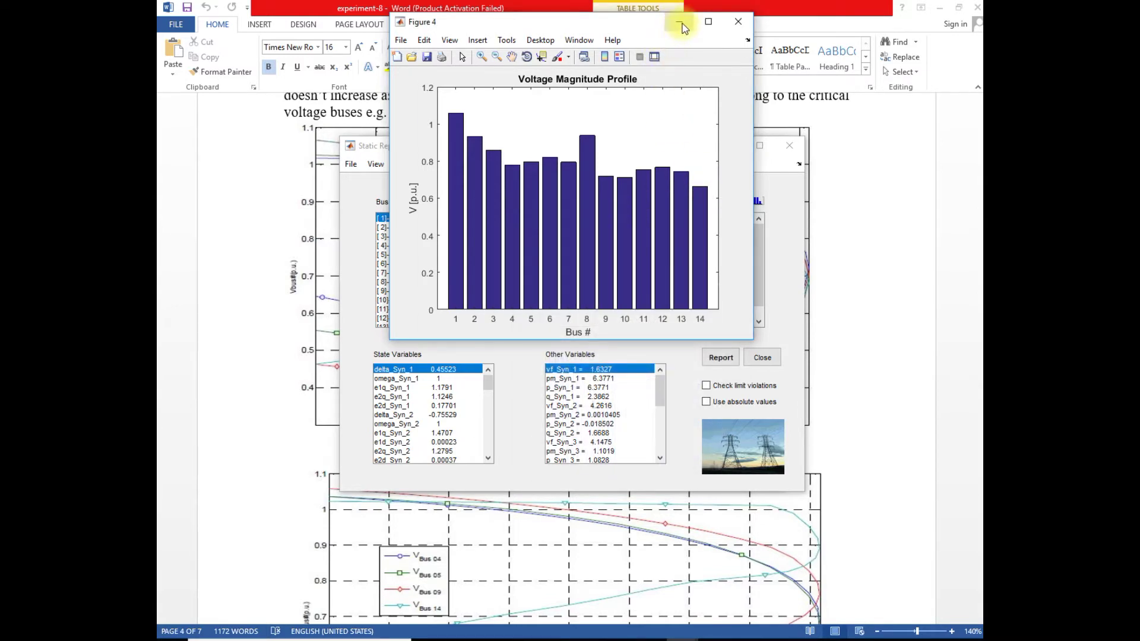
{"action": "left_click", "coordinate": [680, 22]}
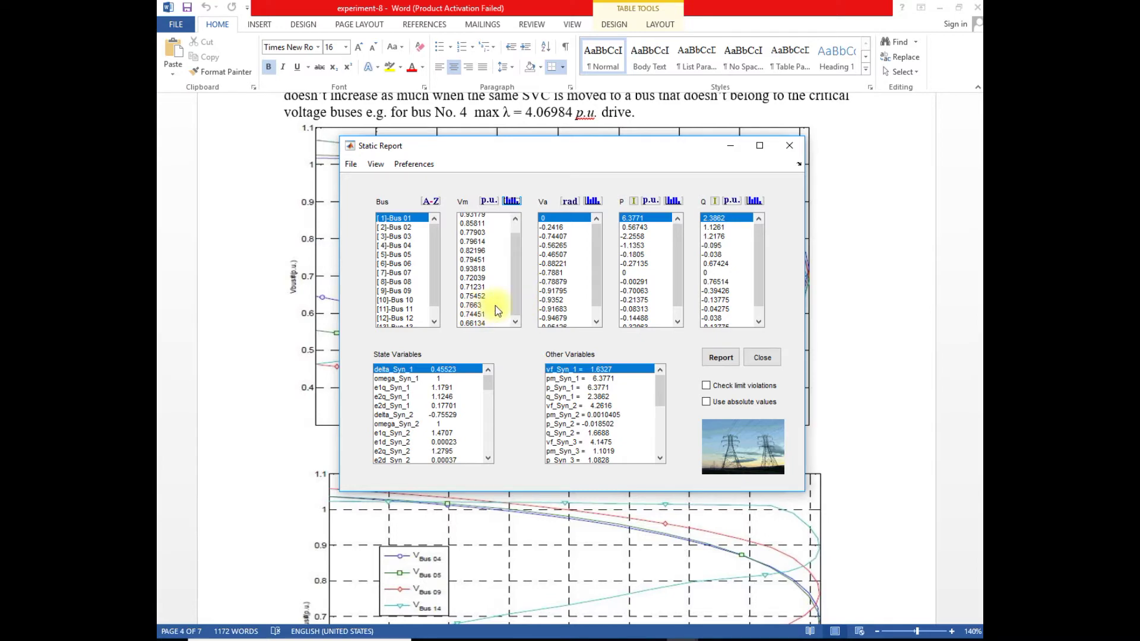
{"action": "left_click", "coordinate": [733, 149]}
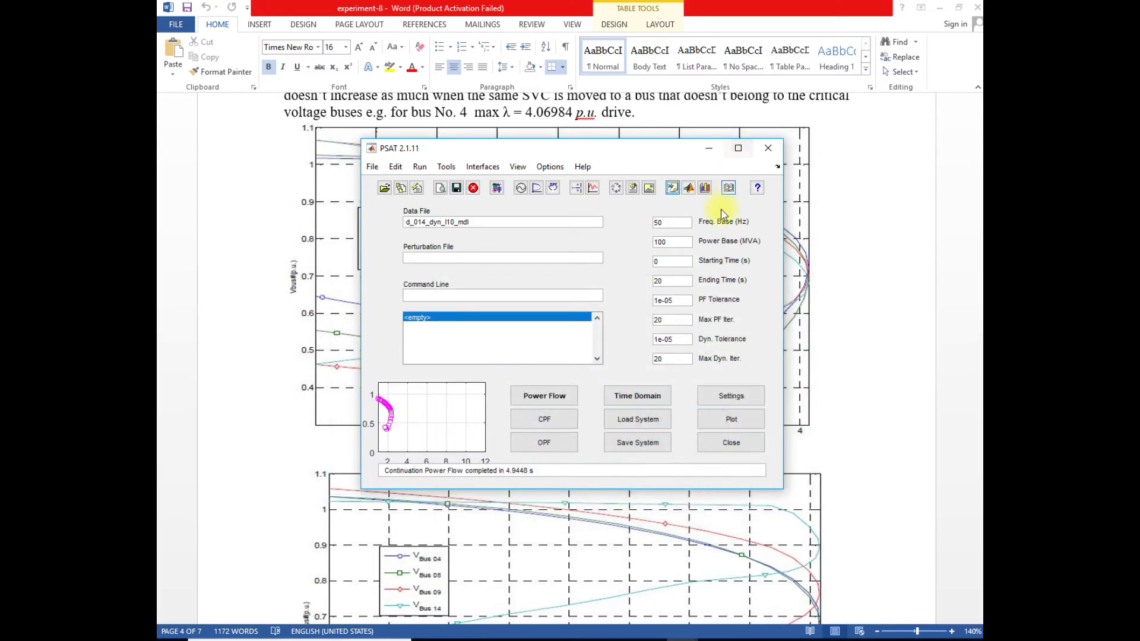
Load the data file d_014_statcom_mdl.m from the tests folder and run the continuation power flow on it.
{"action": "left_click", "coordinate": [442, 223]}
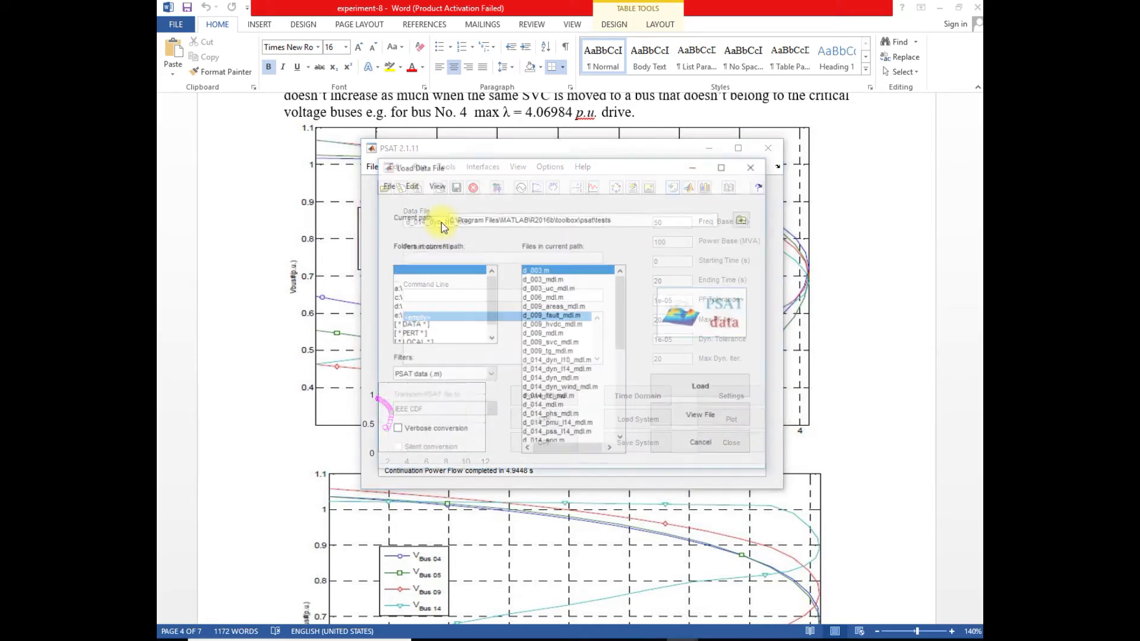
{"action": "left_click_drag", "start_coordinate": [622, 300], "coordinate": [622, 334]}
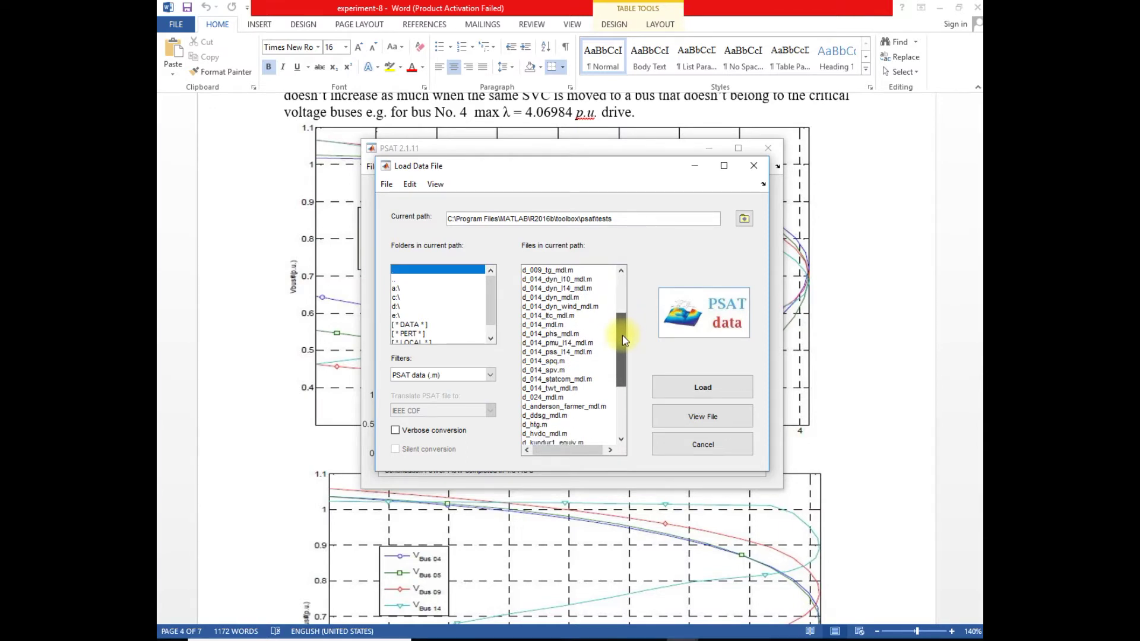
{"action": "left_click", "coordinate": [584, 381]}
{"action": "left_click", "coordinate": [701, 389]}
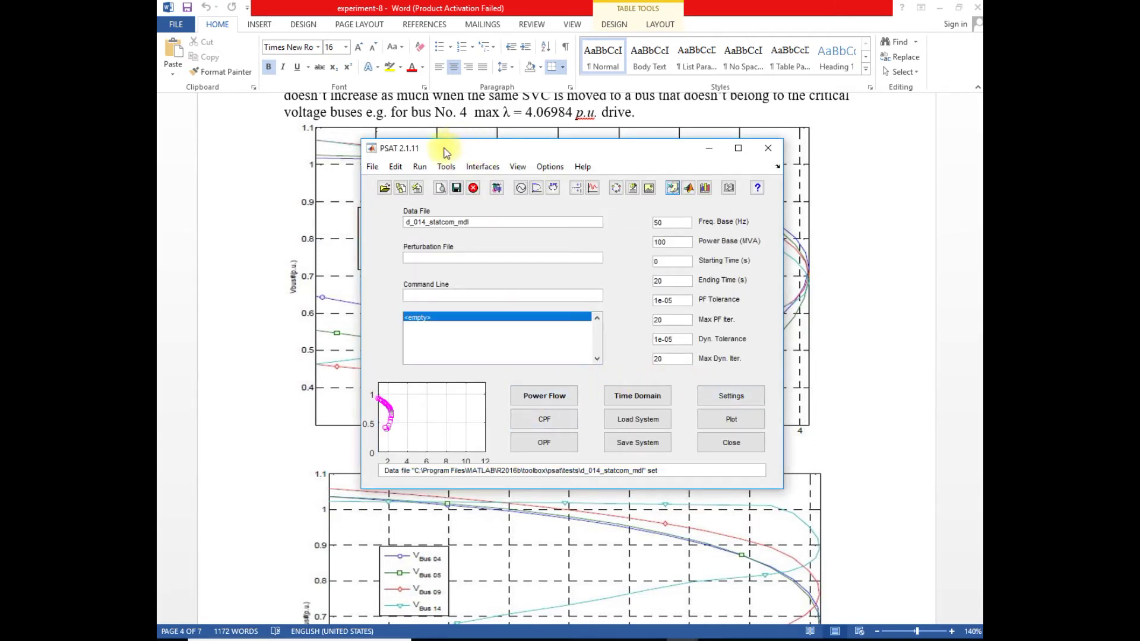
{"action": "left_click", "coordinate": [419, 168]}
{"action": "left_click", "coordinate": [446, 228]}
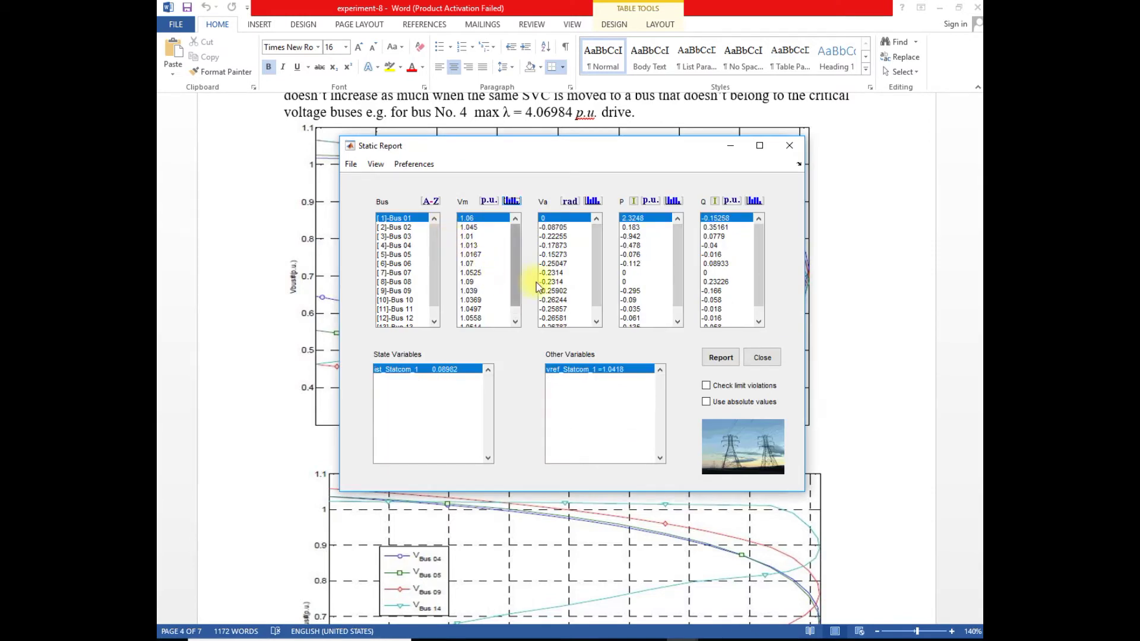